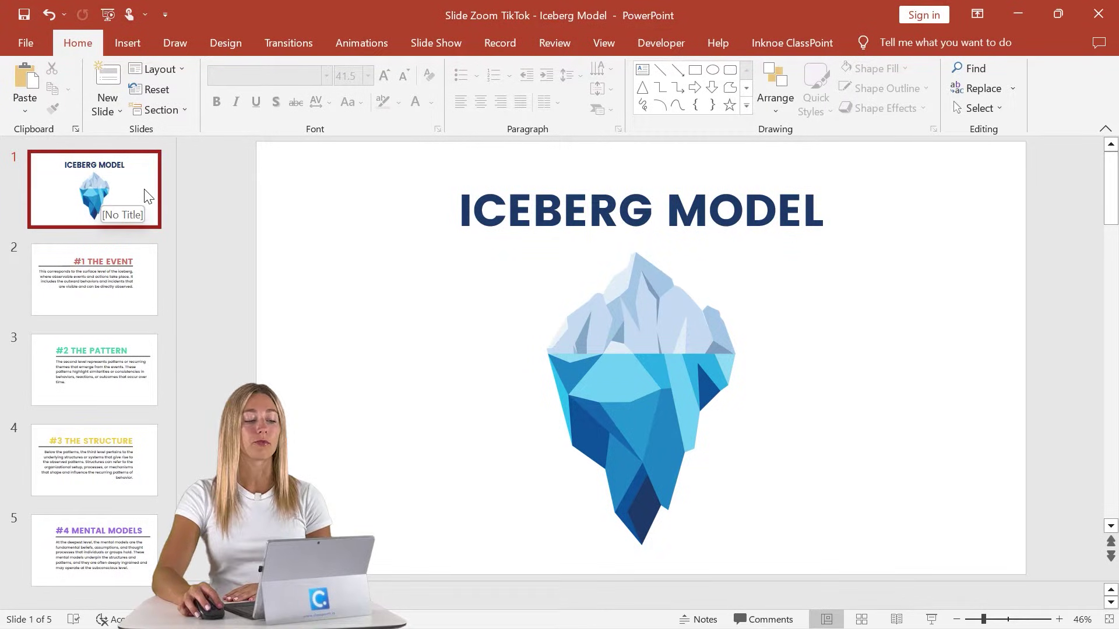
# Step: From the ICEBERG MODEL title slide, start inserting a Slide Zoom
pyautogui.click(110, 302)
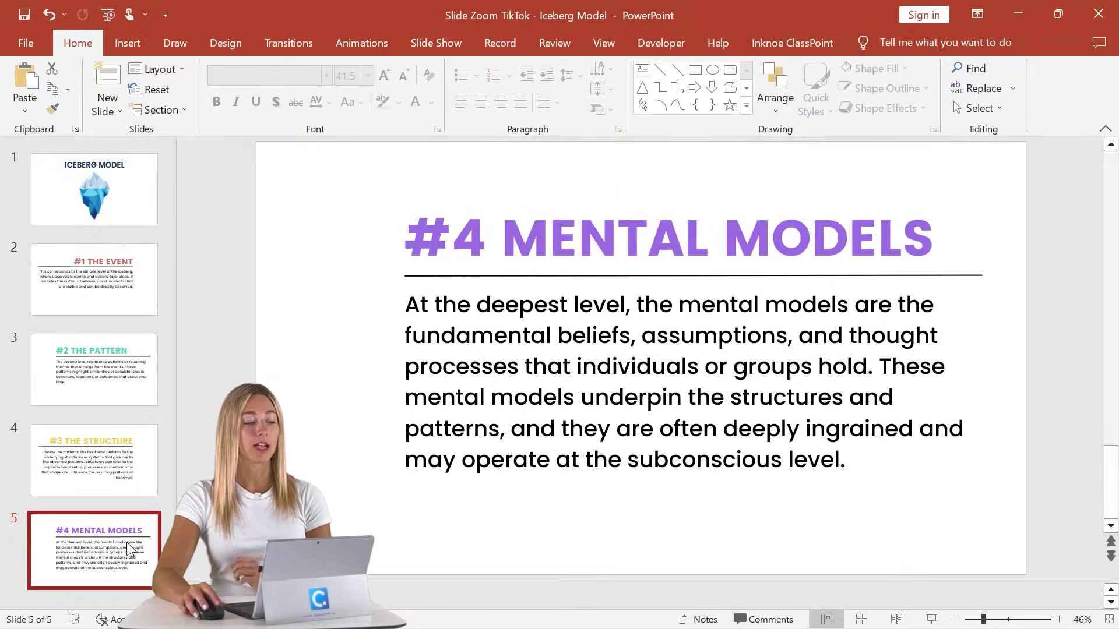
pyautogui.click(101, 180)
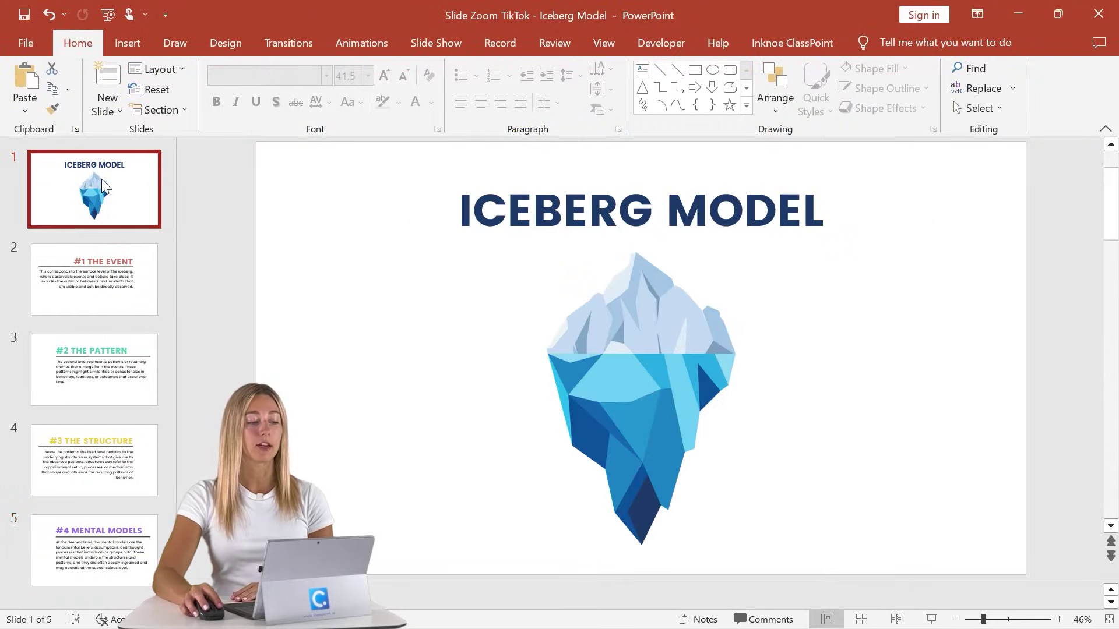
pyautogui.click(134, 47)
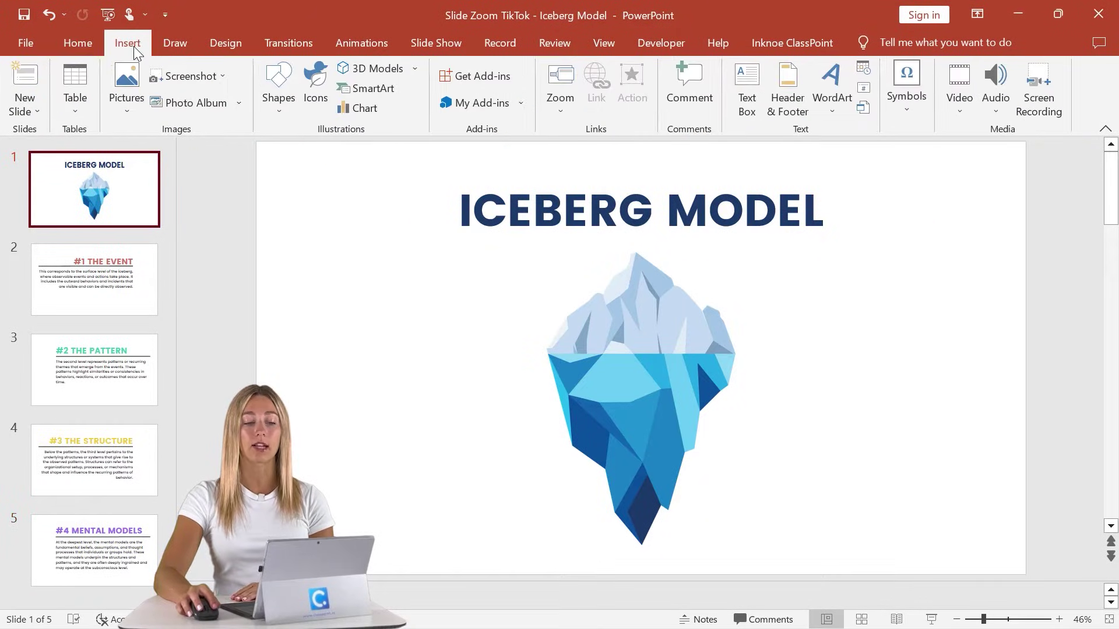
pyautogui.click(563, 110)
pyautogui.click(572, 173)
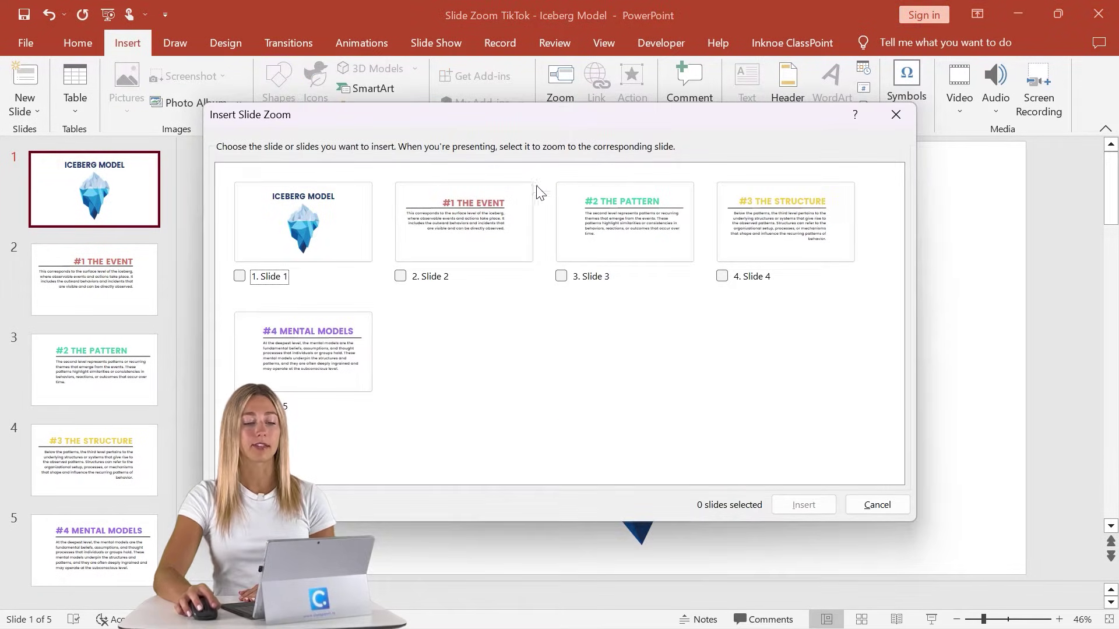
# Step: Tick slides 2, 3, 4 and 5 in the Insert Slide Zoom dialog
pyautogui.click(464, 224)
pyautogui.click(625, 224)
pyautogui.click(785, 225)
pyautogui.click(349, 377)
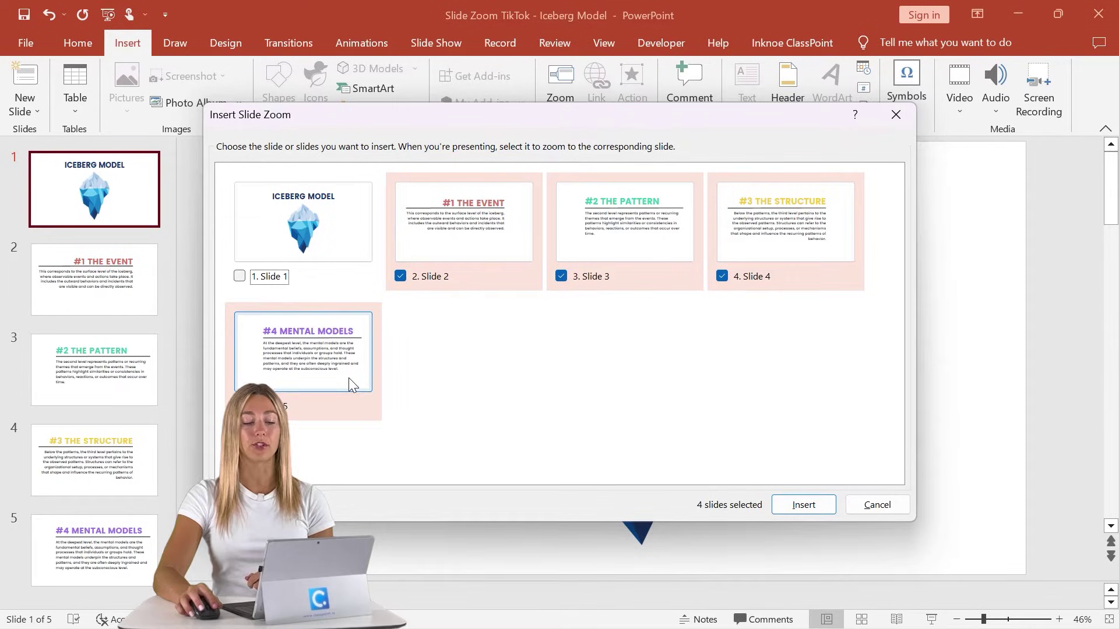
# Step: Insert the four slide zooms, move #4 MENTAL MODELS right of the iceberg, and preview the slide show
pyautogui.click(803, 506)
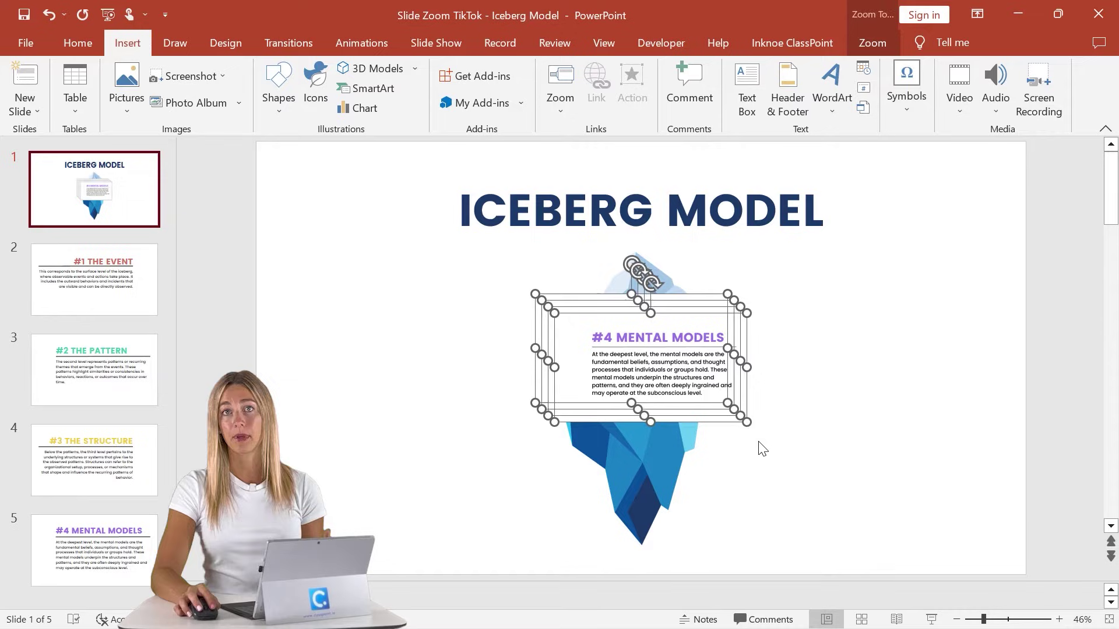
pyautogui.click(829, 410)
pyautogui.click(651, 369)
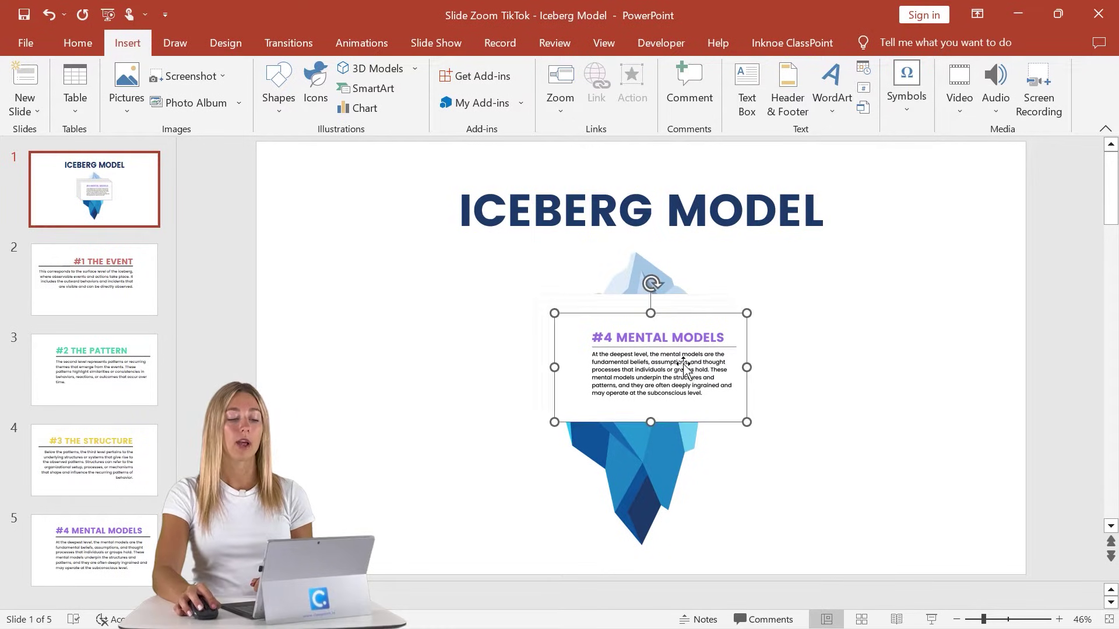
pyautogui.moveTo(652, 370); pyautogui.dragTo(445, 324)
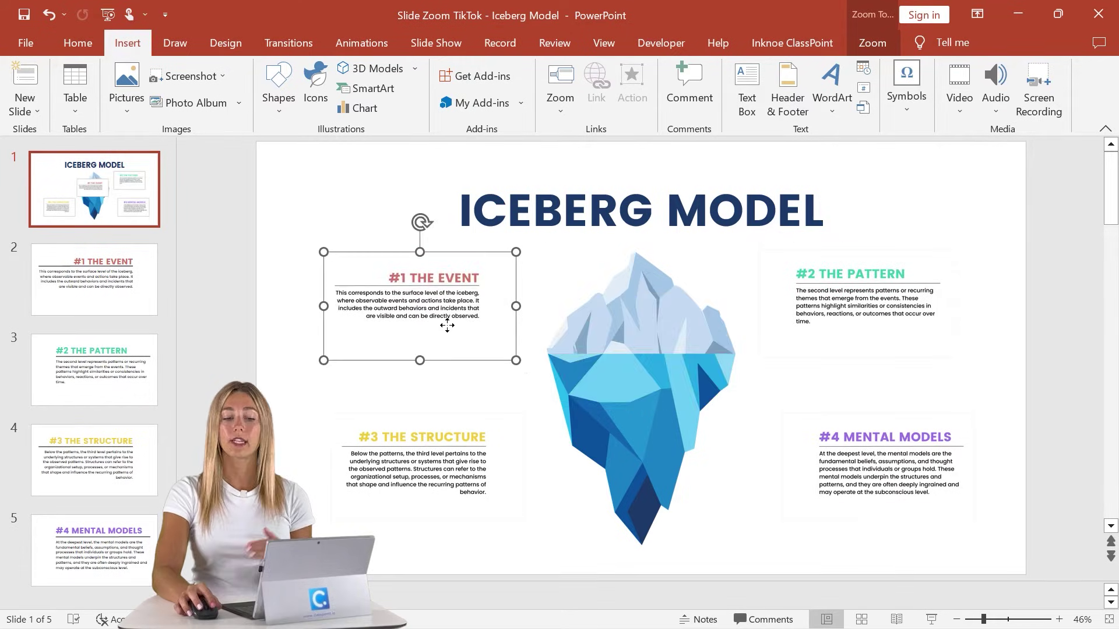
pyautogui.click(539, 447)
pyautogui.click(931, 620)
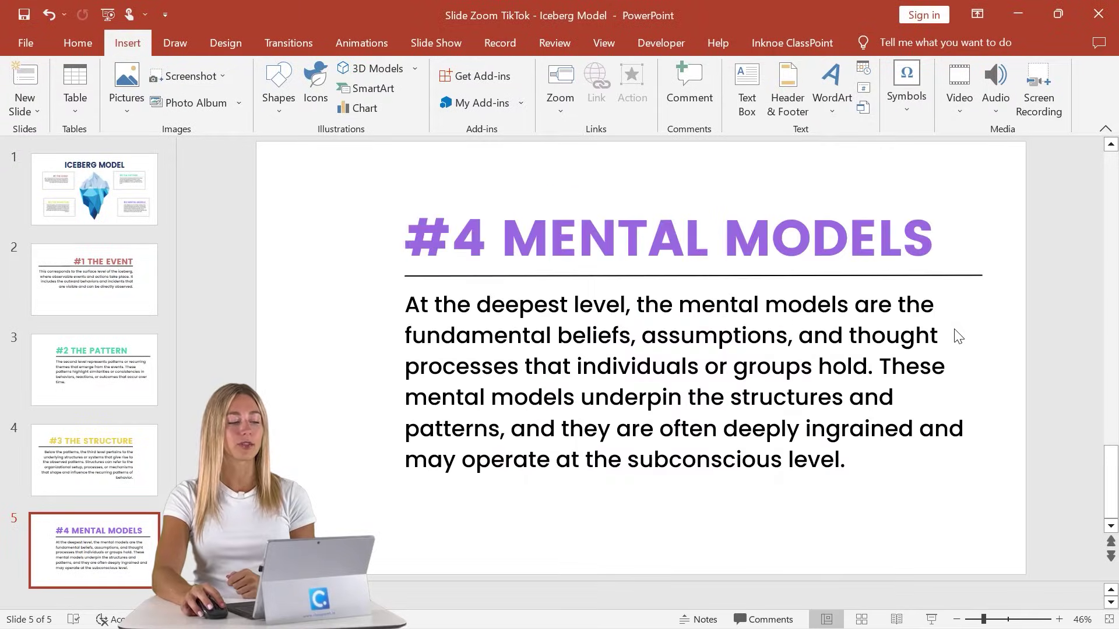
# Step: Apply Zoom Background to the #1 THE EVENT, #2 THE PATTERN, #4 MENTAL MODELS and #3 THE STRUCTURE zooms
pyautogui.click(153, 195)
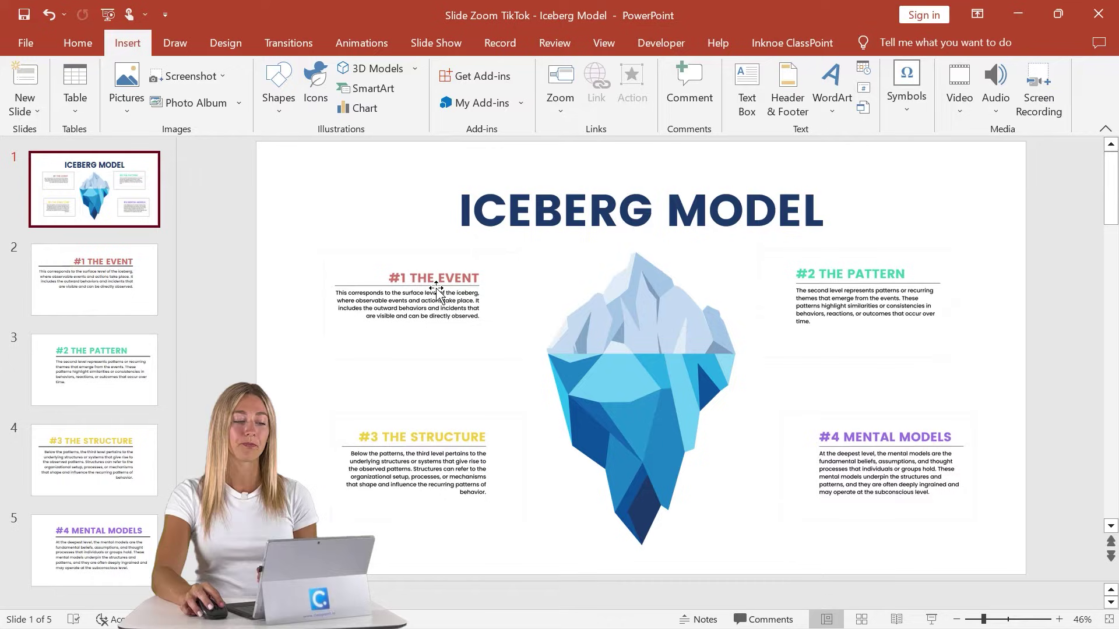
pyautogui.click(425, 307)
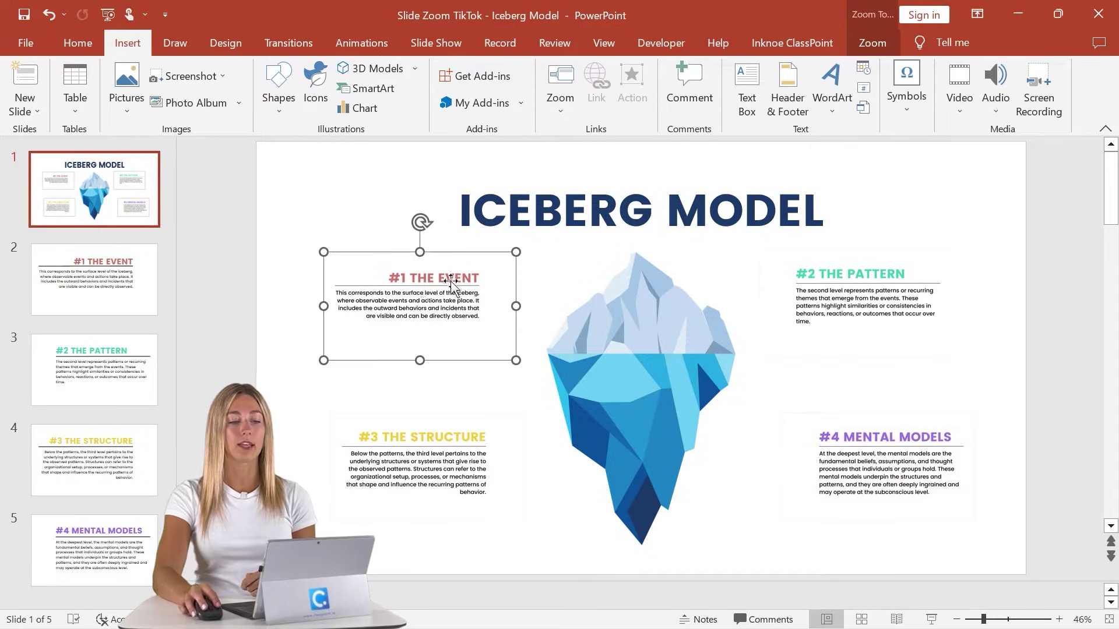
pyautogui.click(867, 49)
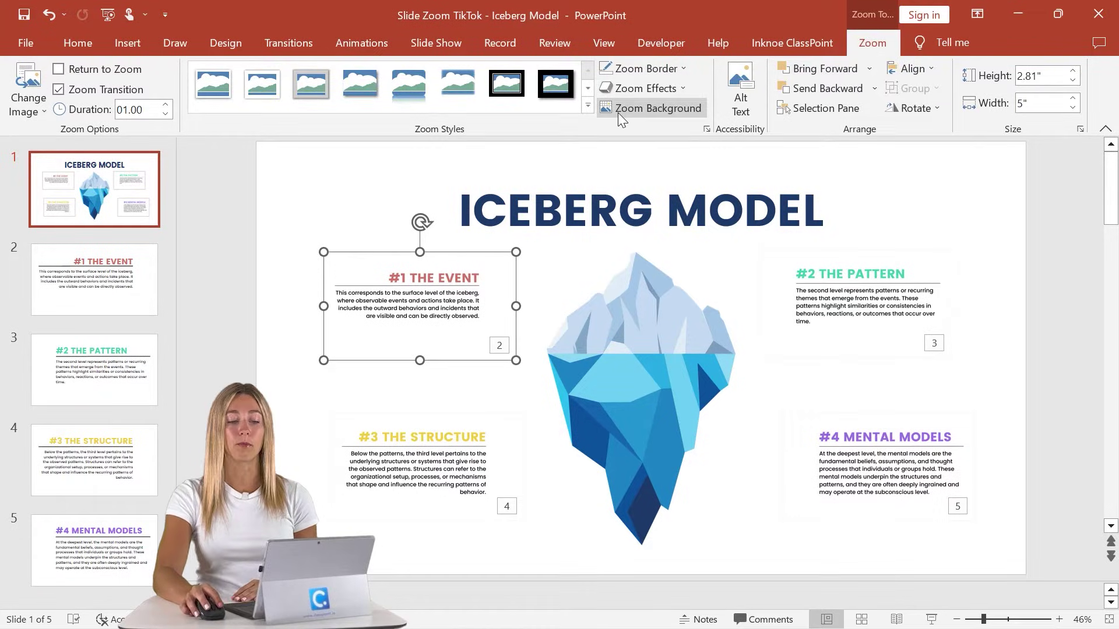
pyautogui.click(621, 107)
pyautogui.click(857, 309)
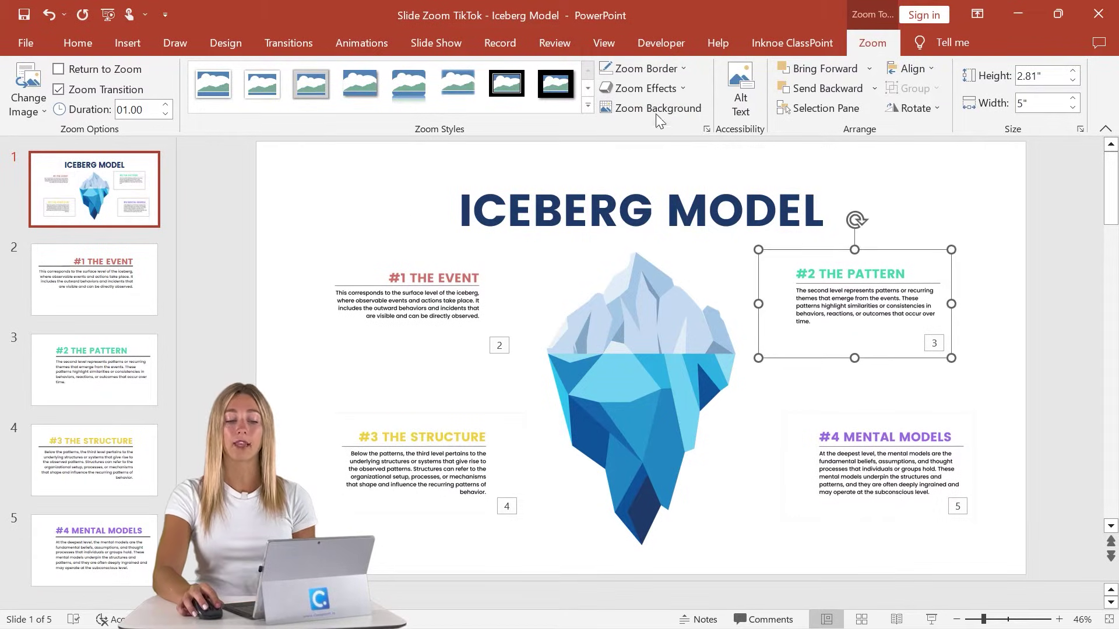
pyautogui.click(655, 110)
pyautogui.click(850, 450)
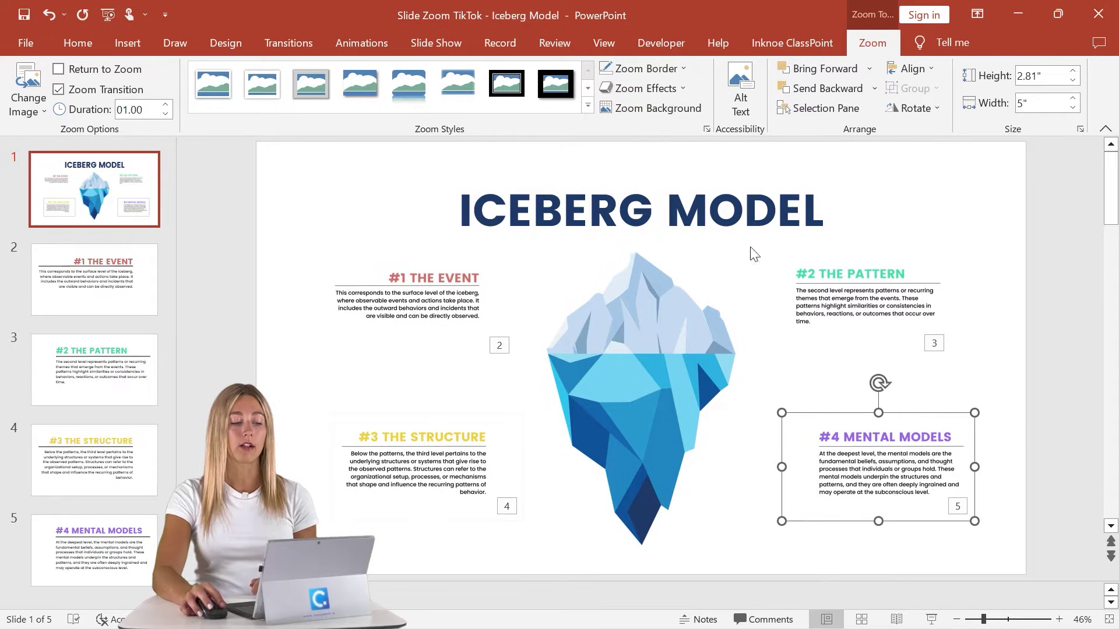
pyautogui.click(678, 109)
pyautogui.click(454, 471)
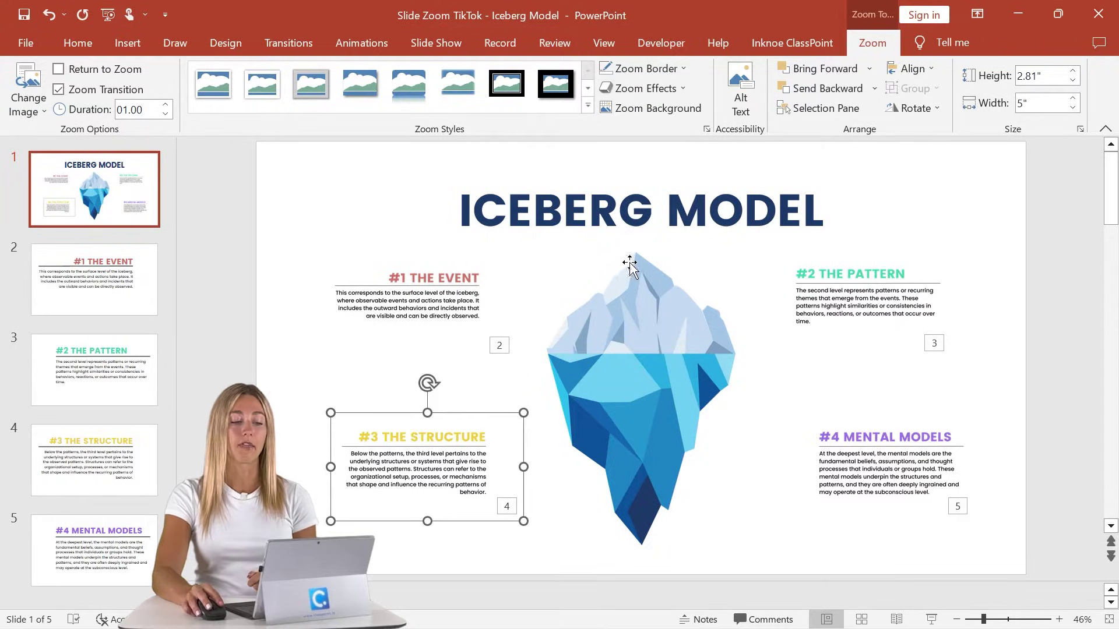
pyautogui.click(658, 111)
pyautogui.click(368, 201)
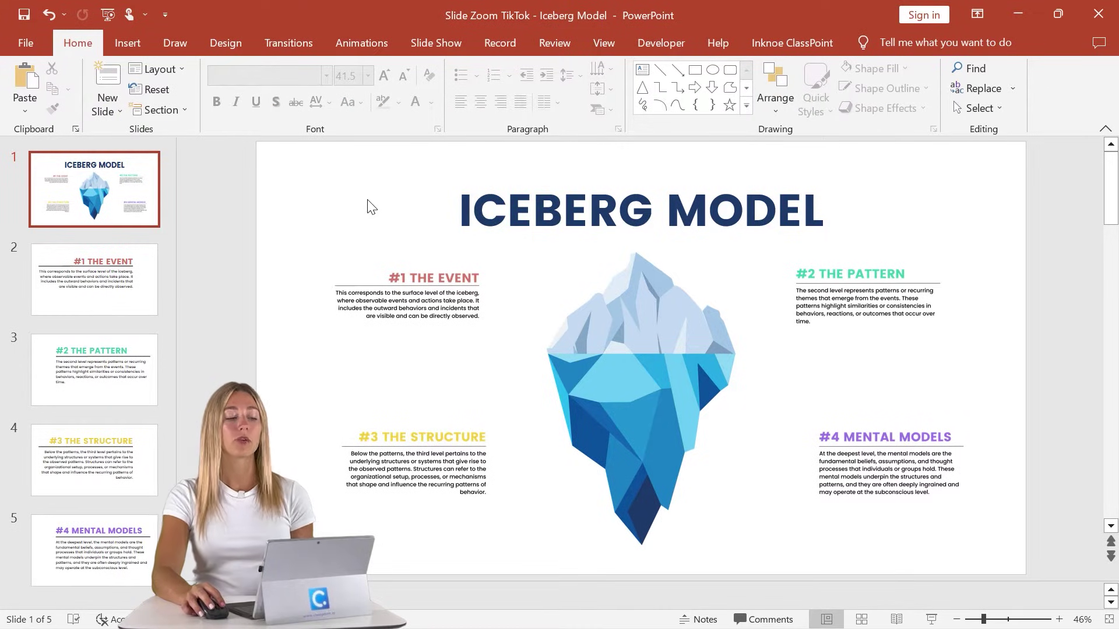
# Step: Select each of the #1 to #4 zooms on the ICEBERG MODEL title slide in turn
pyautogui.click(410, 306)
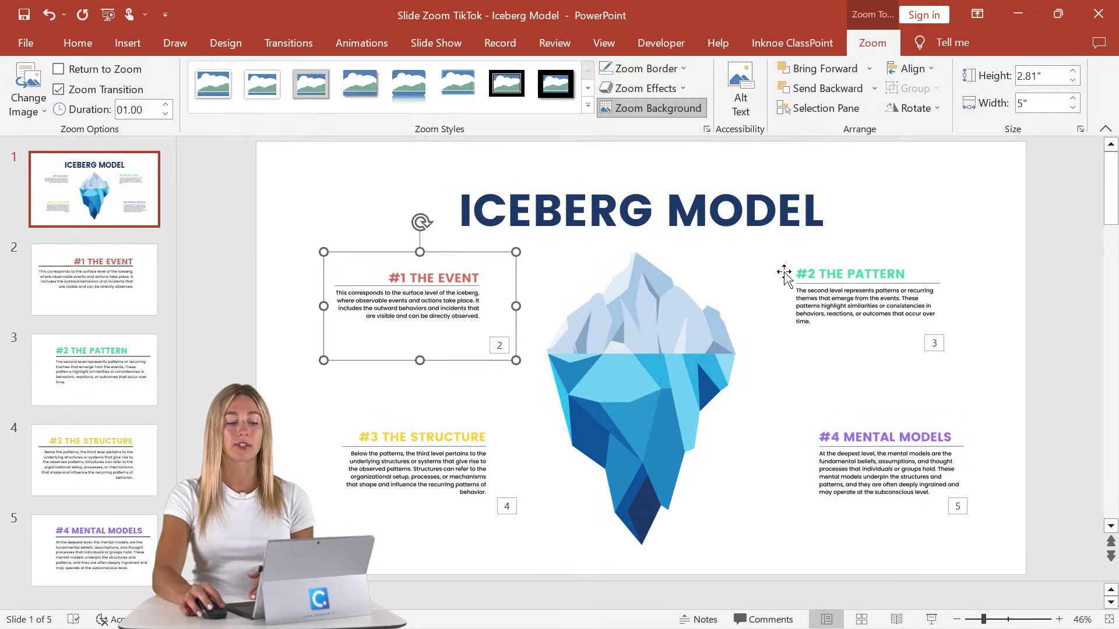
pyautogui.click(823, 318)
pyautogui.click(394, 478)
pyautogui.click(862, 474)
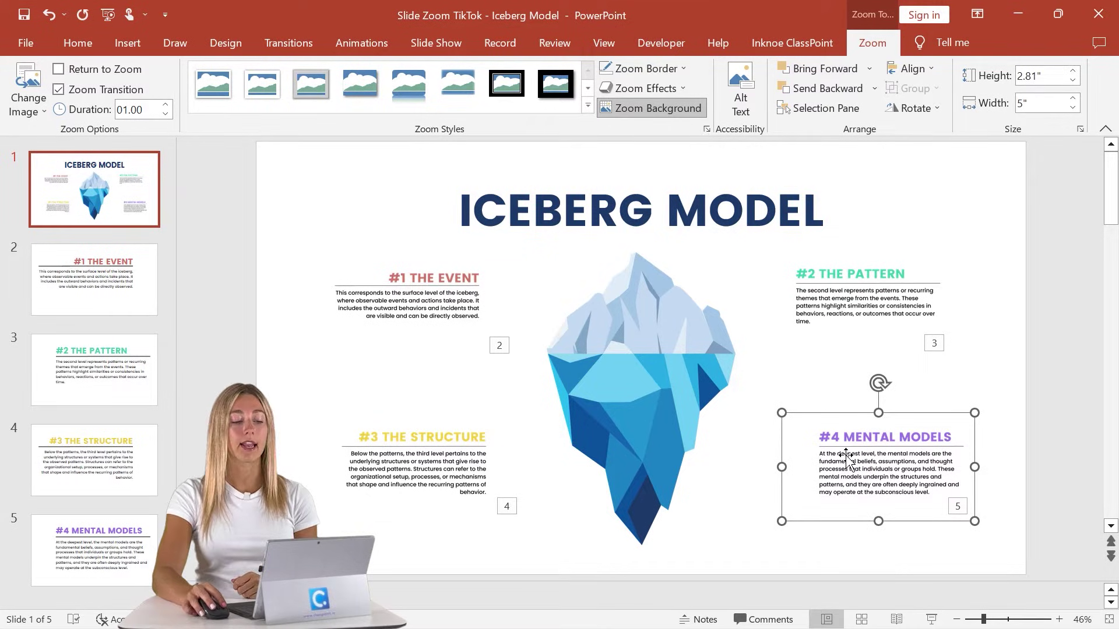
pyautogui.click(415, 294)
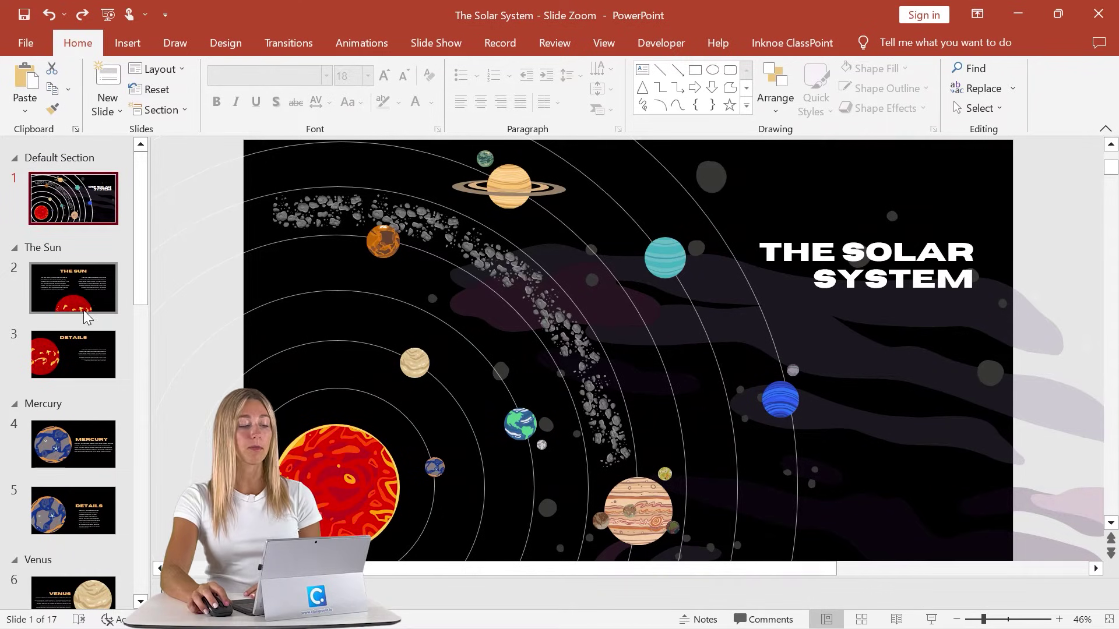
# Step: Add a new section named 'Neptune' starting at the Neptune slide
pyautogui.moveTo(140, 258); pyautogui.dragTo(191, 564)
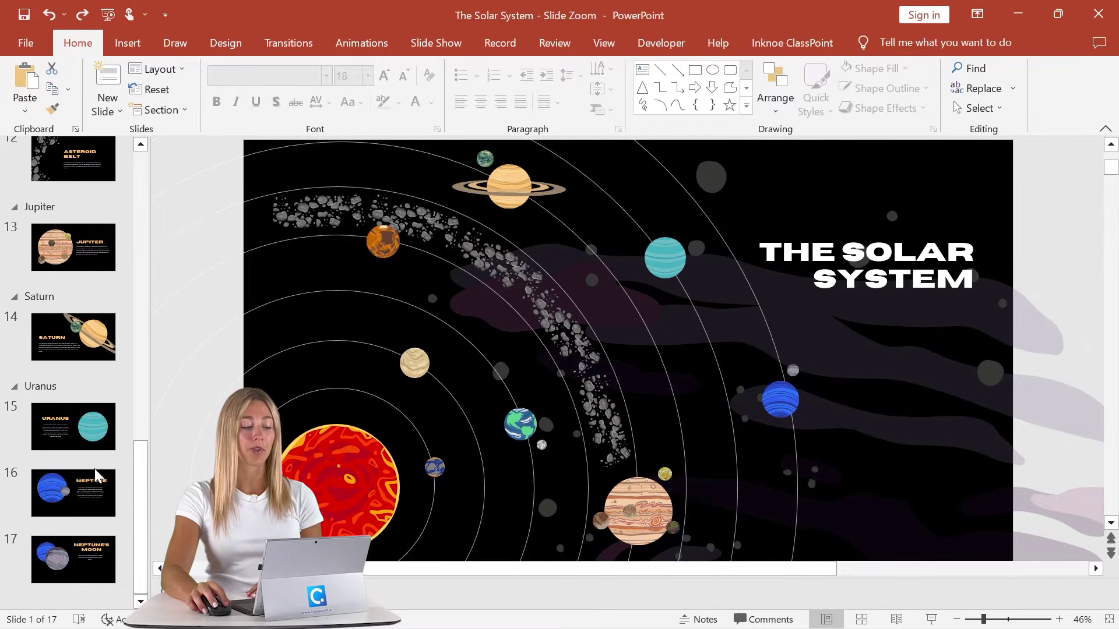
pyautogui.rightClick(79, 460)
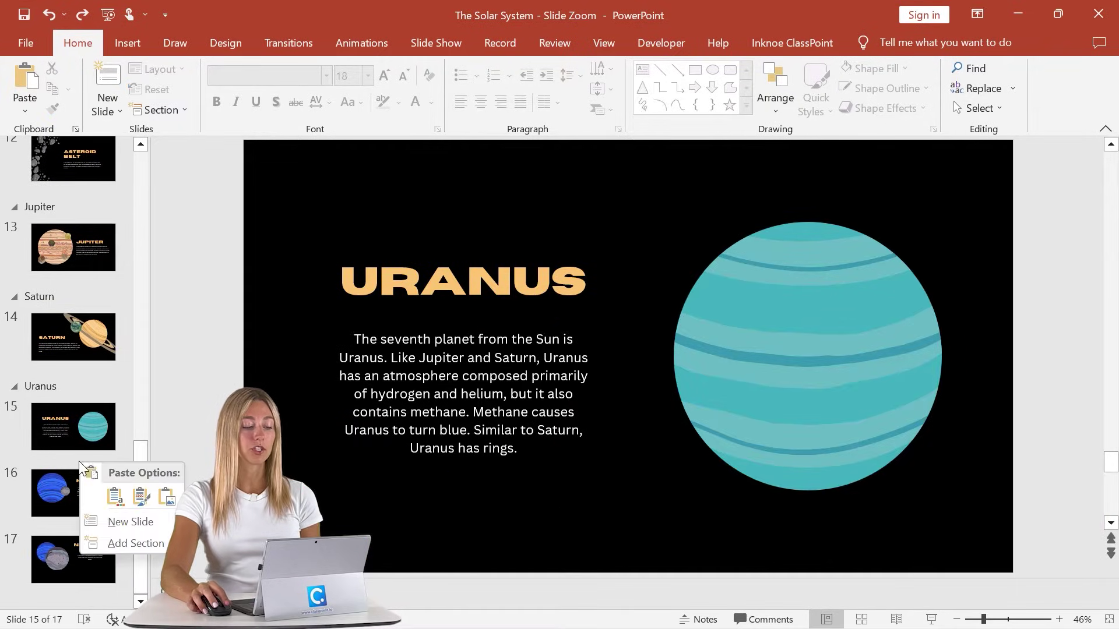
pyautogui.click(131, 536)
pyautogui.write('Neptune')
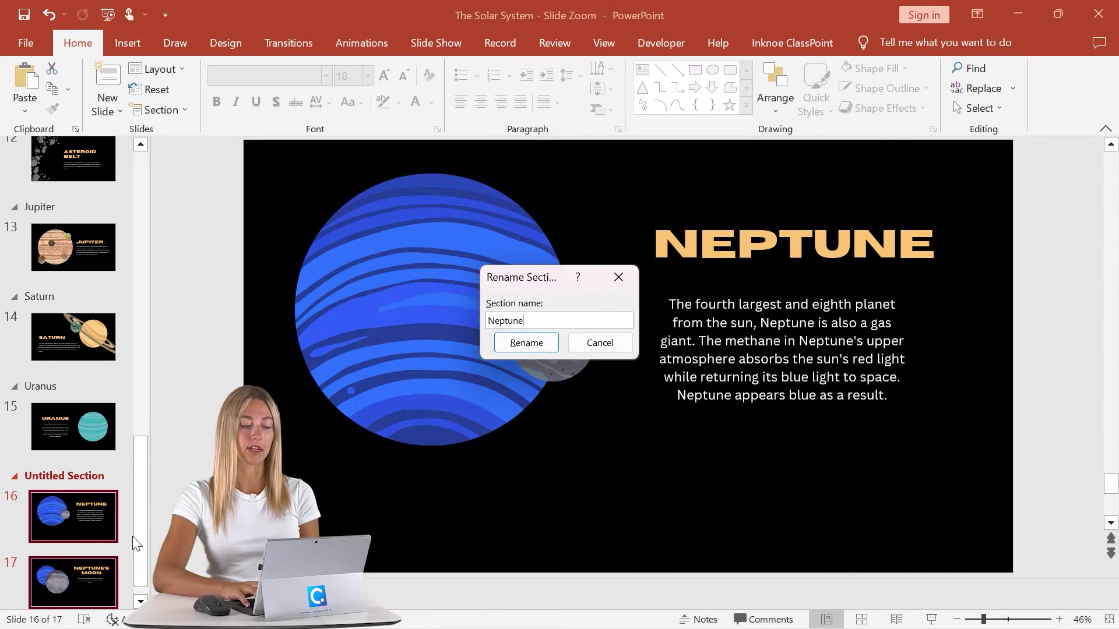
pyautogui.press('Return')
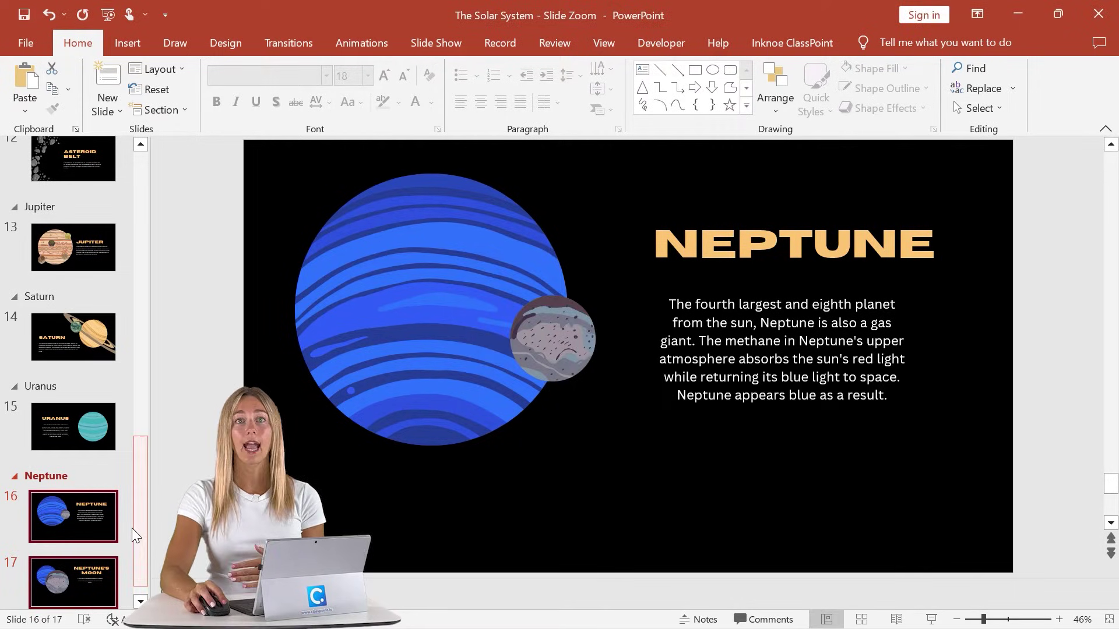
# Step: Scroll the thumbnail pane back up and open the title slide
pyautogui.moveTo(55, 277)
pyautogui.mouseDown()
pyautogui.moveTo(58, 478)
pyautogui.moveTo(63, 268)
pyautogui.mouseUp()
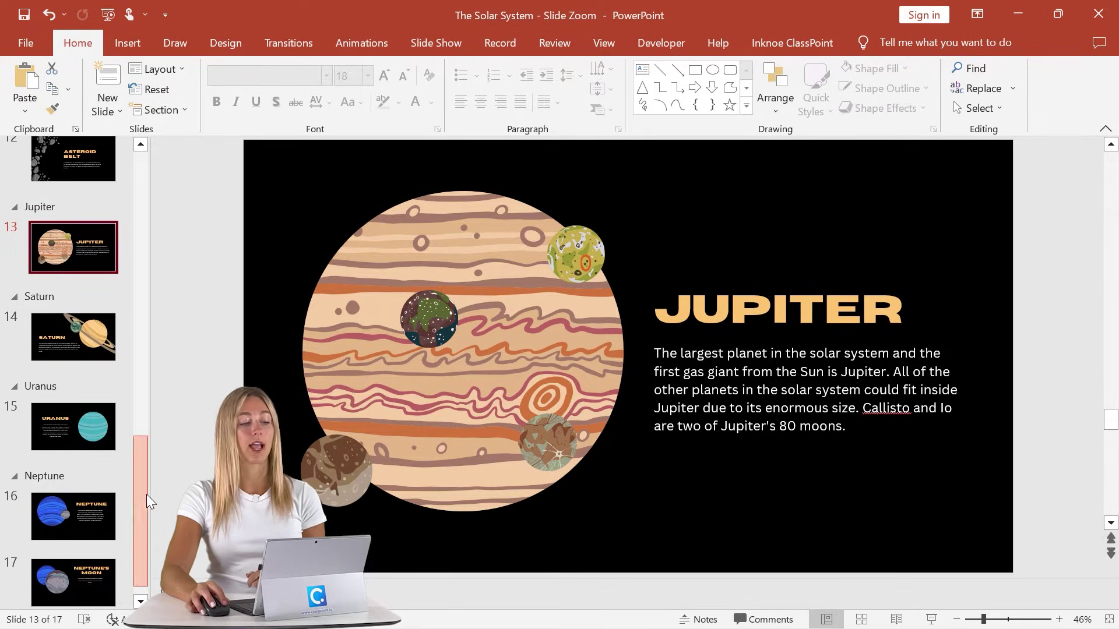
pyautogui.moveTo(146, 494); pyautogui.dragTo(129, 207)
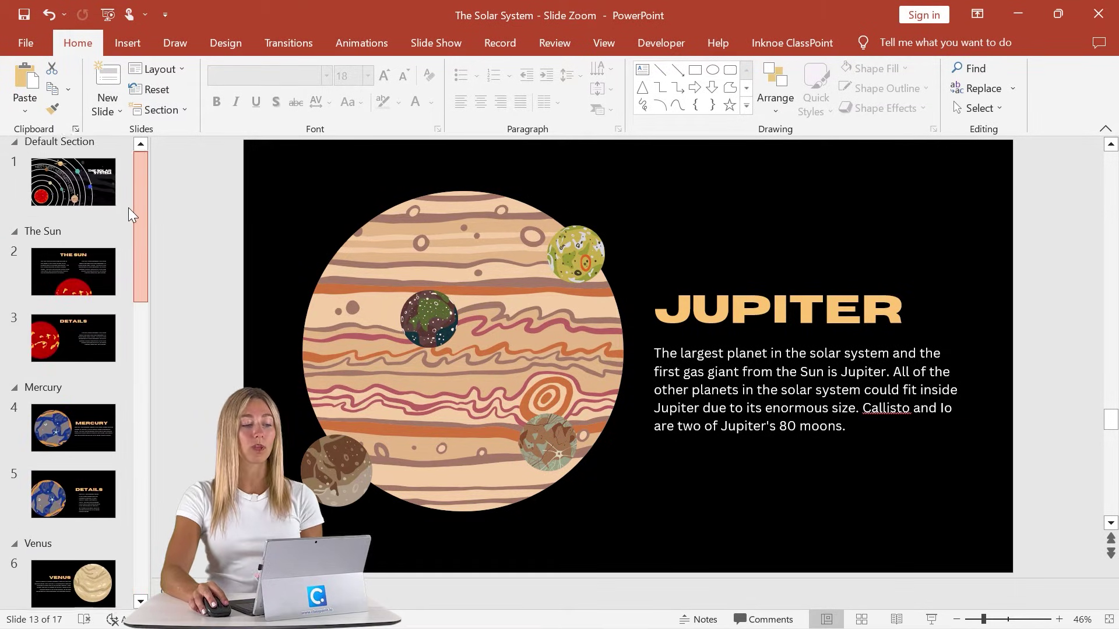
pyautogui.click(94, 201)
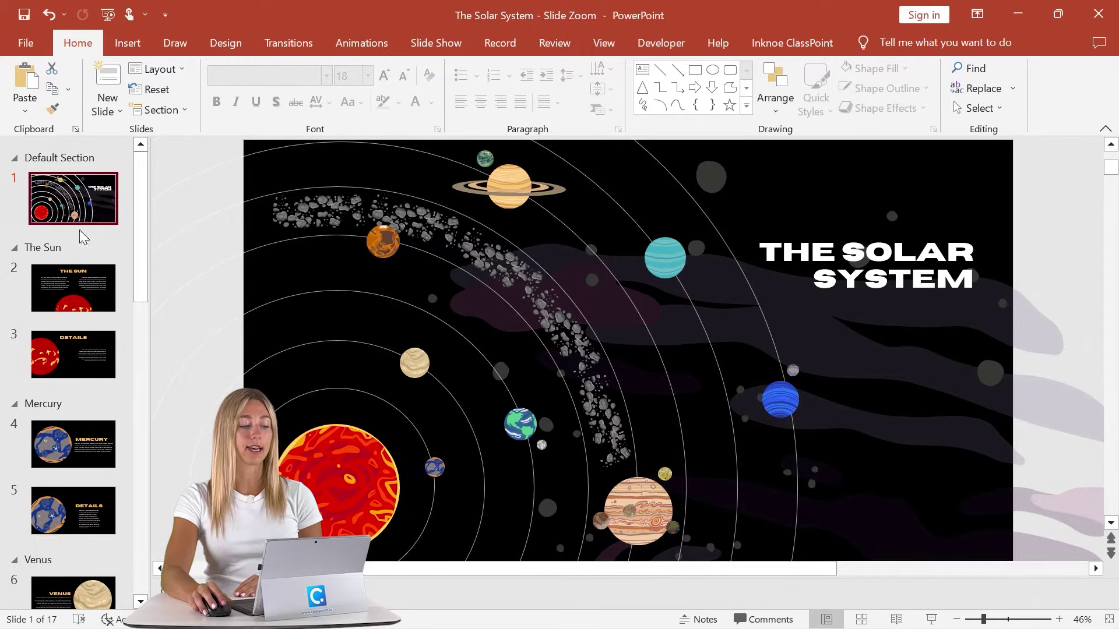
# Step: Start a Section Zoom on The Solar System title slide
pyautogui.scroll(-2, 79, 362)
pyautogui.scroll(2, 77, 362)
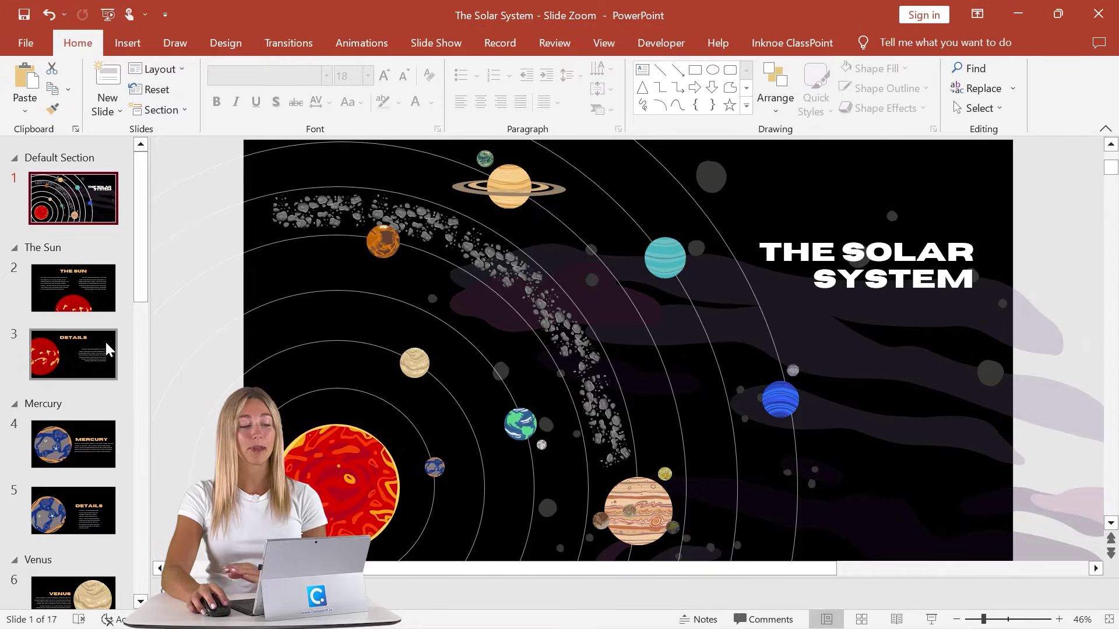
pyautogui.click(127, 43)
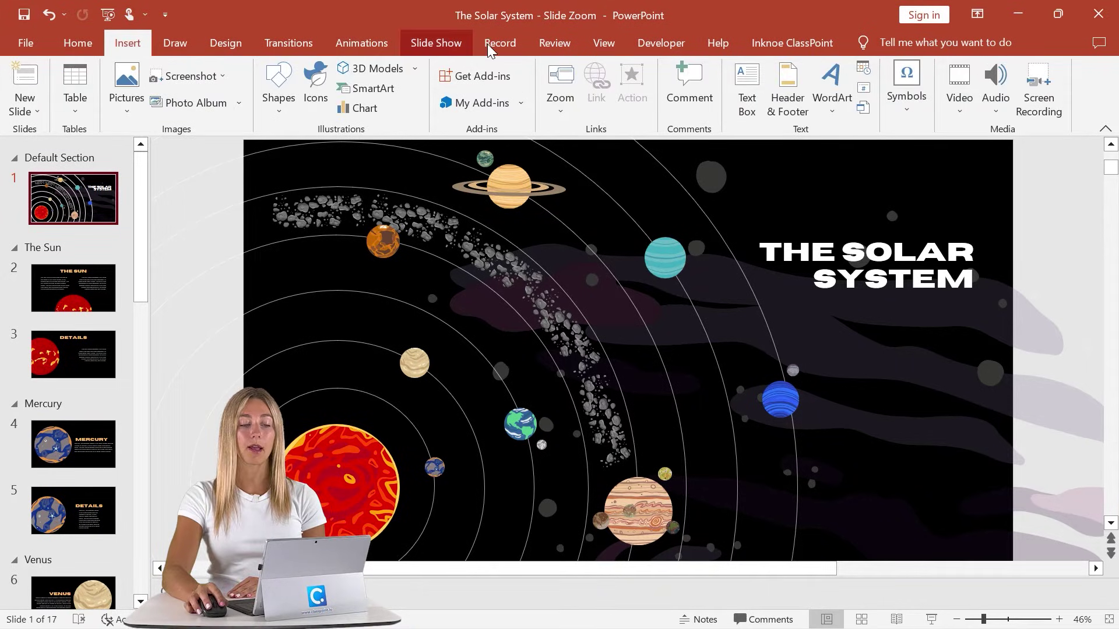
pyautogui.click(561, 100)
pyautogui.click(581, 155)
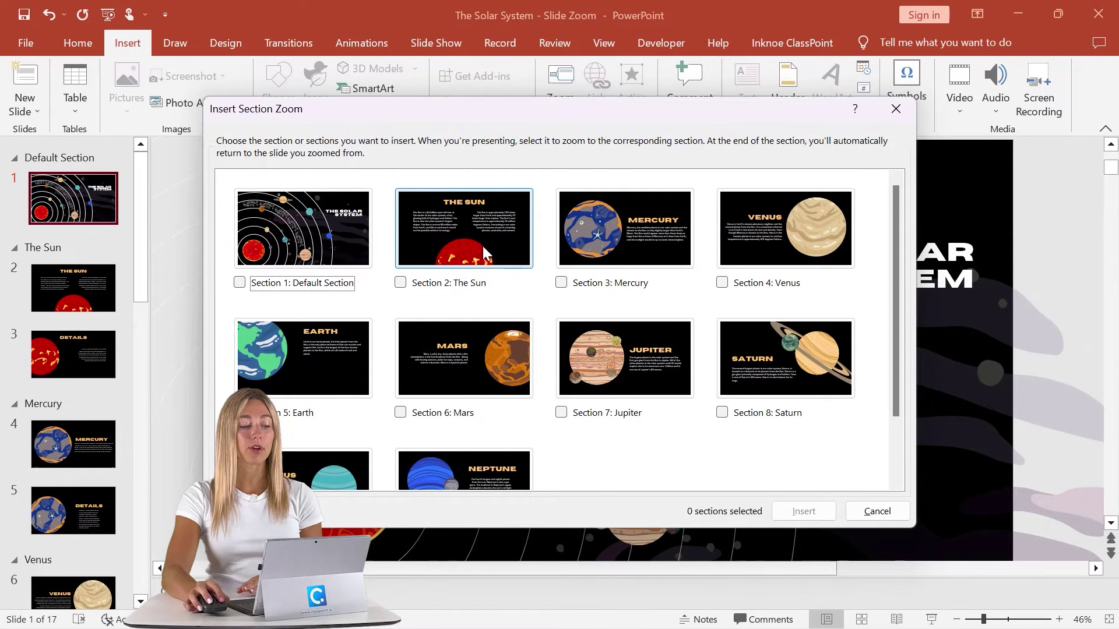
# Step: Tick the sections The Sun, Mercury, Venus, Earth, Mars, Jupiter, Saturn, Uranus and Neptune, then insert them
pyautogui.click(468, 230)
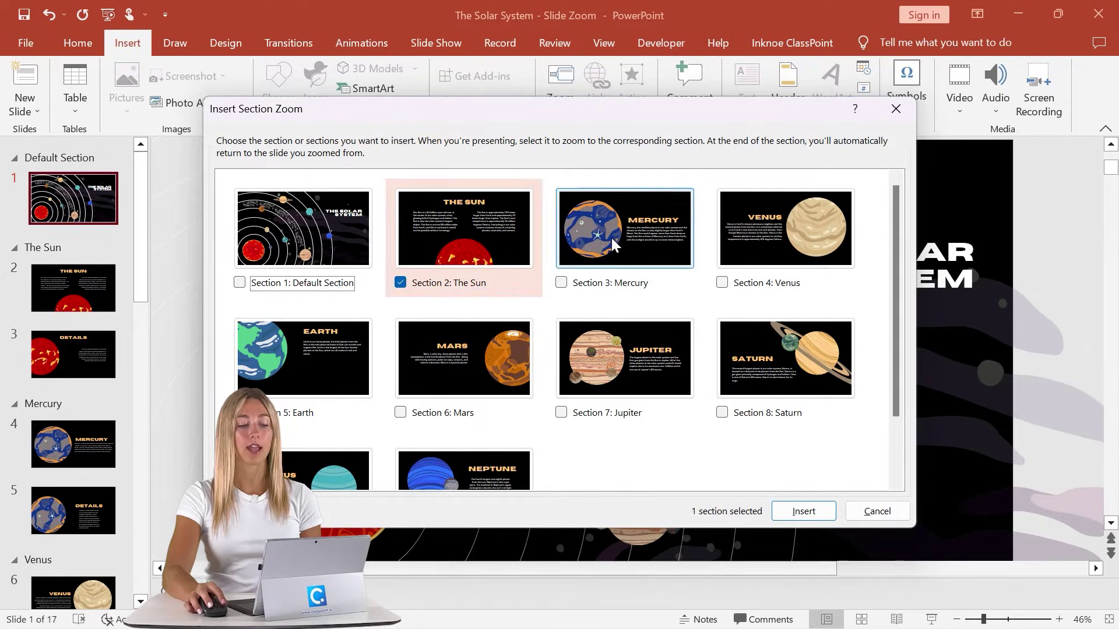
pyautogui.click(610, 238)
pyautogui.click(786, 233)
pyautogui.click(303, 358)
pyautogui.click(461, 364)
pyautogui.click(624, 358)
pyautogui.click(763, 367)
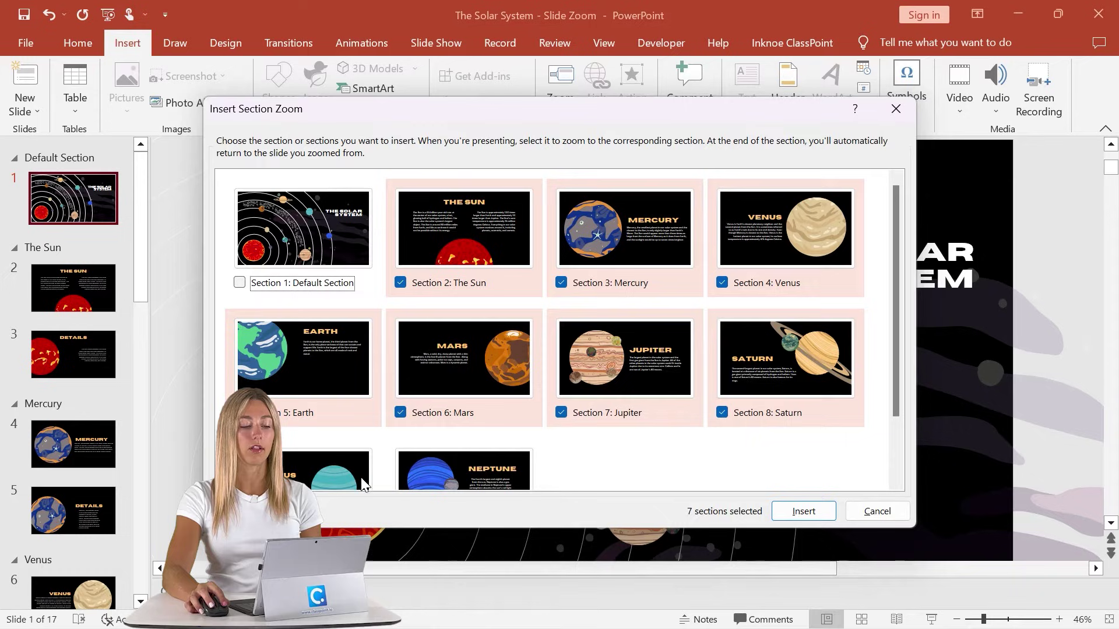
pyautogui.click(361, 480)
pyautogui.click(489, 475)
pyautogui.click(799, 511)
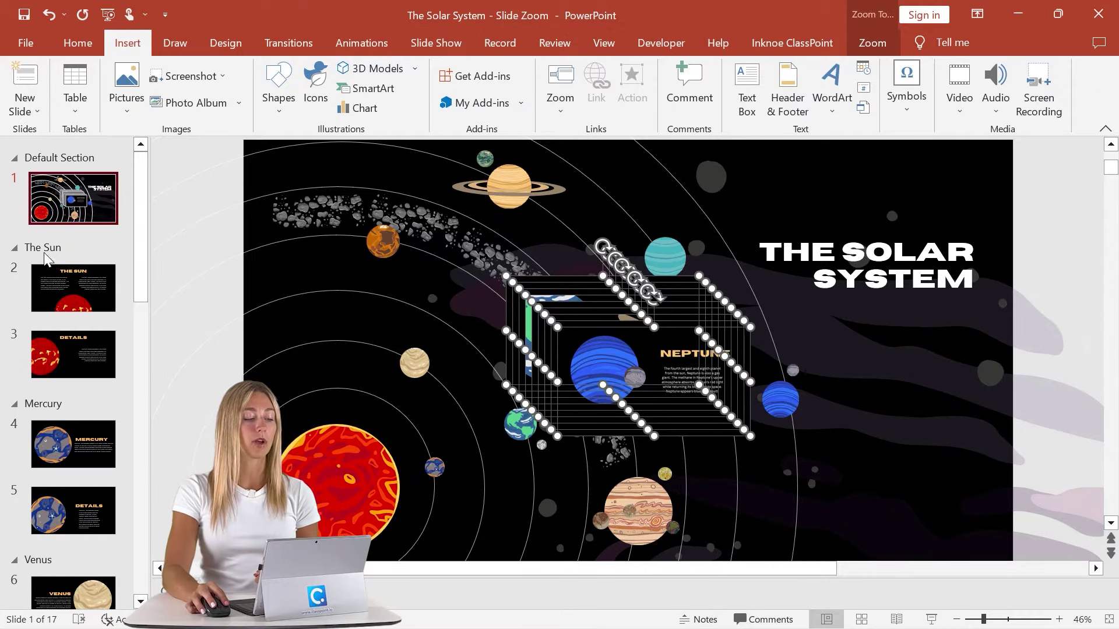
# Step: Delete the extra Sun zoom, move Neptune to the right and Uranus up beside the title
pyautogui.moveTo(42, 248); pyautogui.dragTo(428, 303)
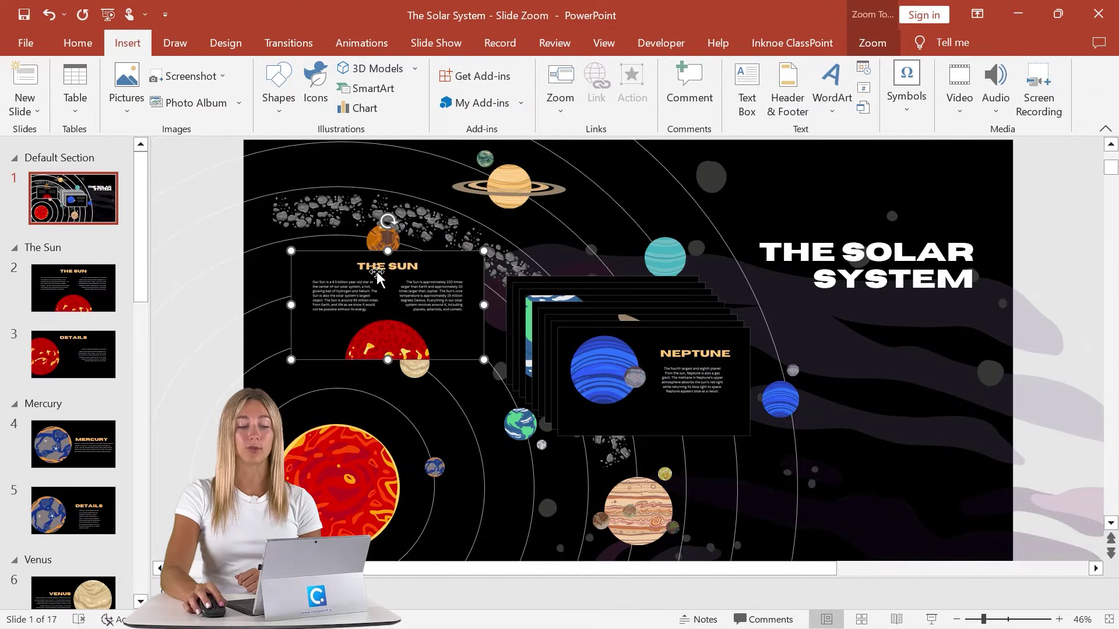
pyautogui.press('Delete')
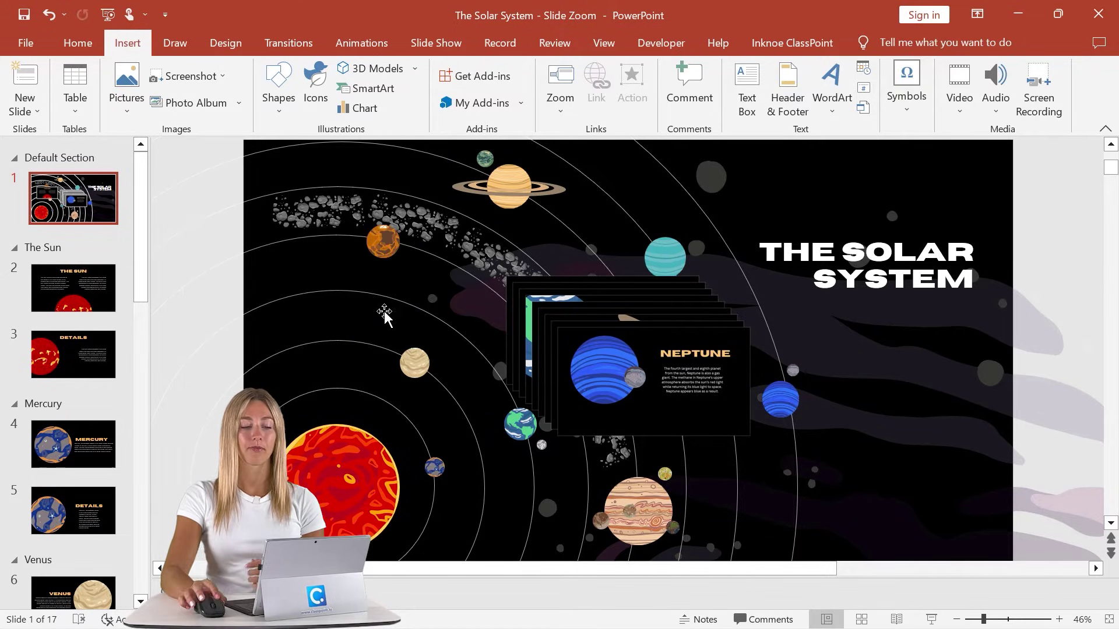
pyautogui.moveTo(600, 376); pyautogui.dragTo(819, 412)
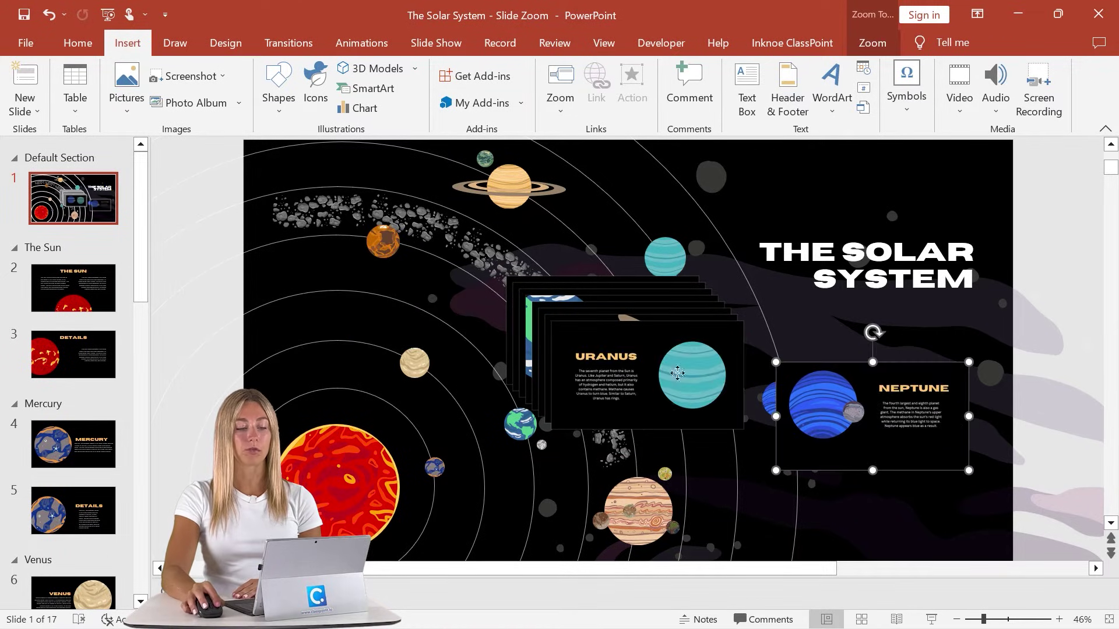
pyautogui.moveTo(641, 379); pyautogui.dragTo(460, 204)
# Step: Place the Jupiter, Mars, Earth, Venus, Mercury and The Sun zooms at their own spots
pyautogui.click(644, 324)
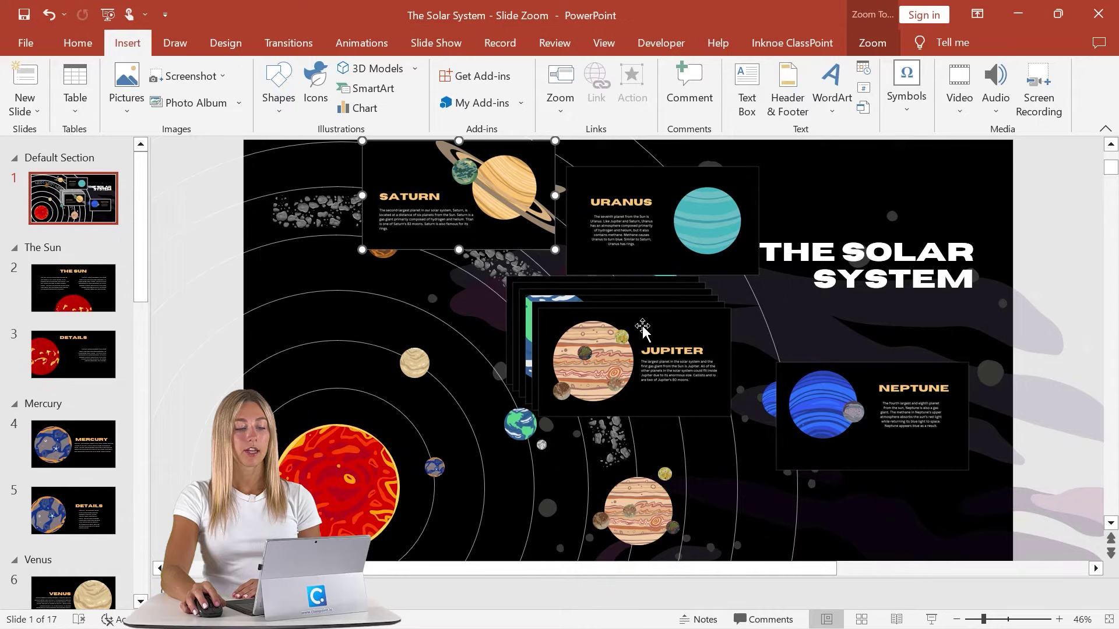
pyautogui.moveTo(645, 324); pyautogui.dragTo(720, 476)
pyautogui.moveTo(681, 363); pyautogui.dragTo(366, 251)
pyautogui.moveTo(545, 332); pyautogui.dragTo(523, 419)
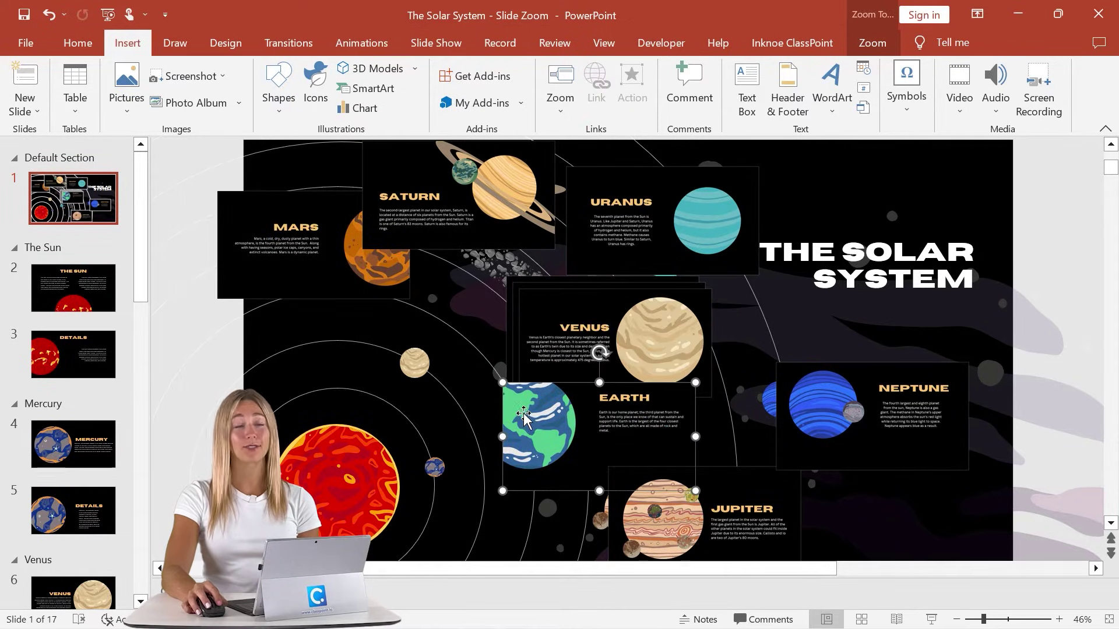
pyautogui.moveTo(654, 347); pyautogui.dragTo(423, 362)
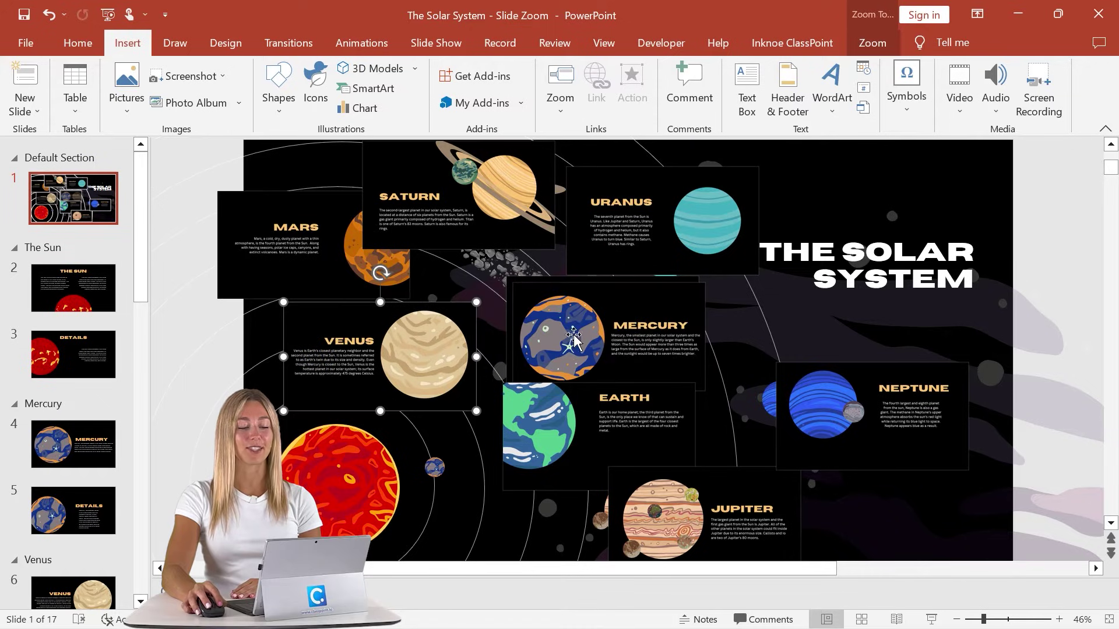
pyautogui.moveTo(641, 325); pyautogui.dragTo(538, 459)
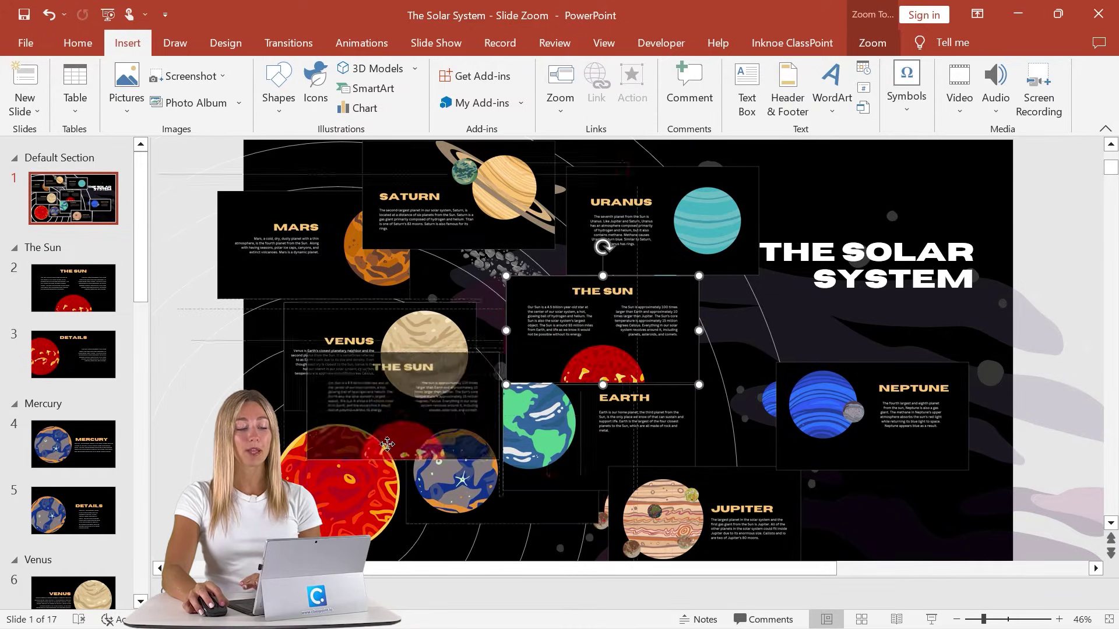
pyautogui.moveTo(637, 329); pyautogui.dragTo(332, 486)
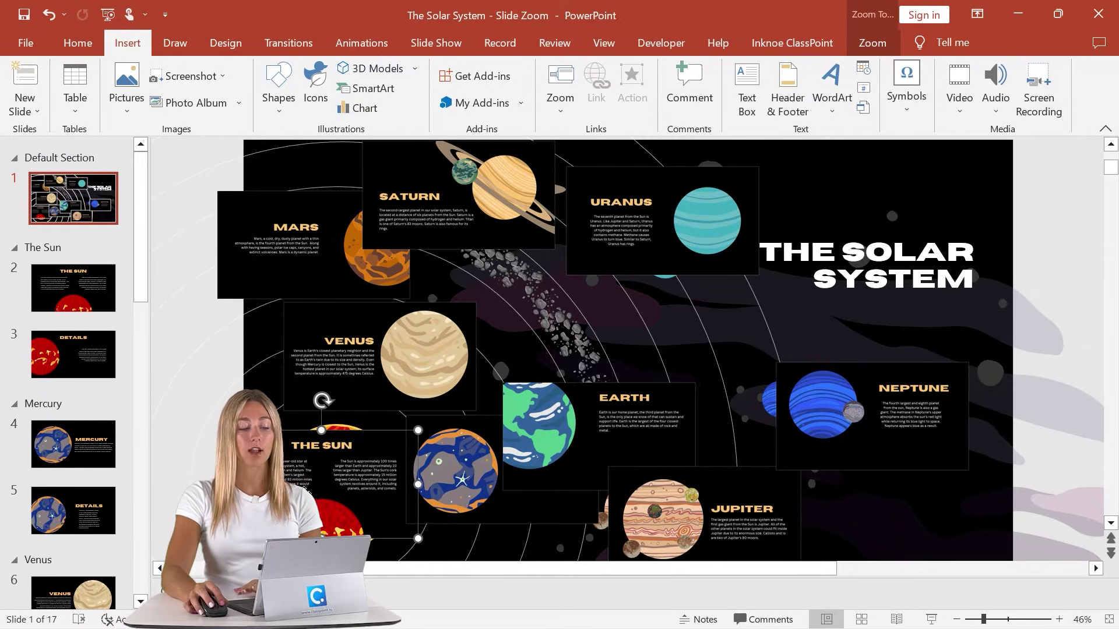
# Step: Replace The Sun zoom's image with the Sun picture from file and reposition it
pyautogui.rightClick(354, 465)
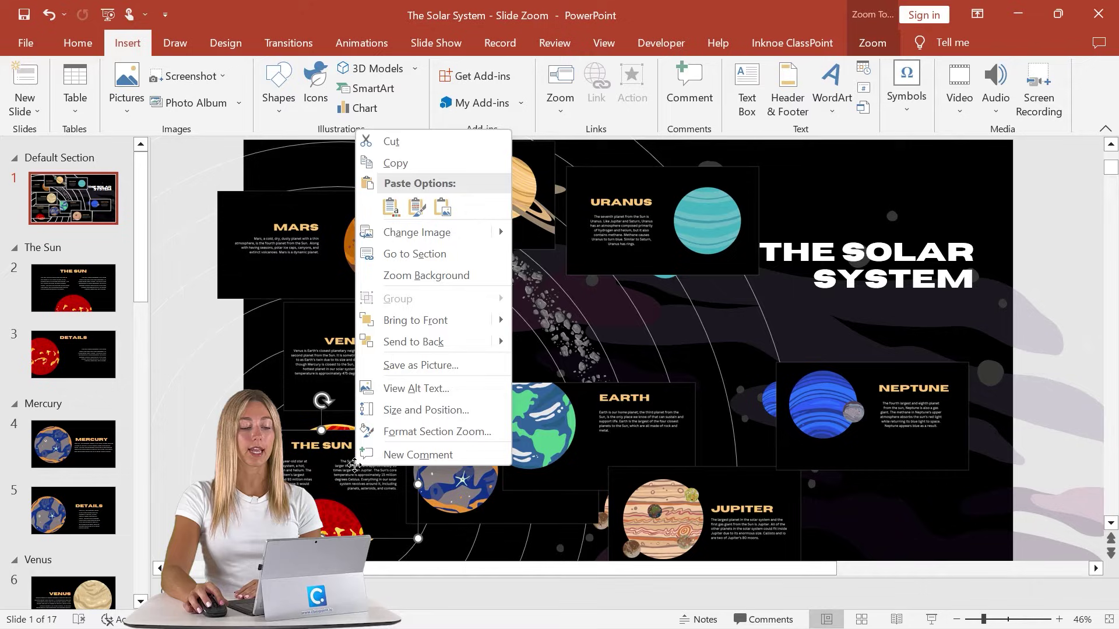
pyautogui.click(441, 233)
pyautogui.click(404, 290)
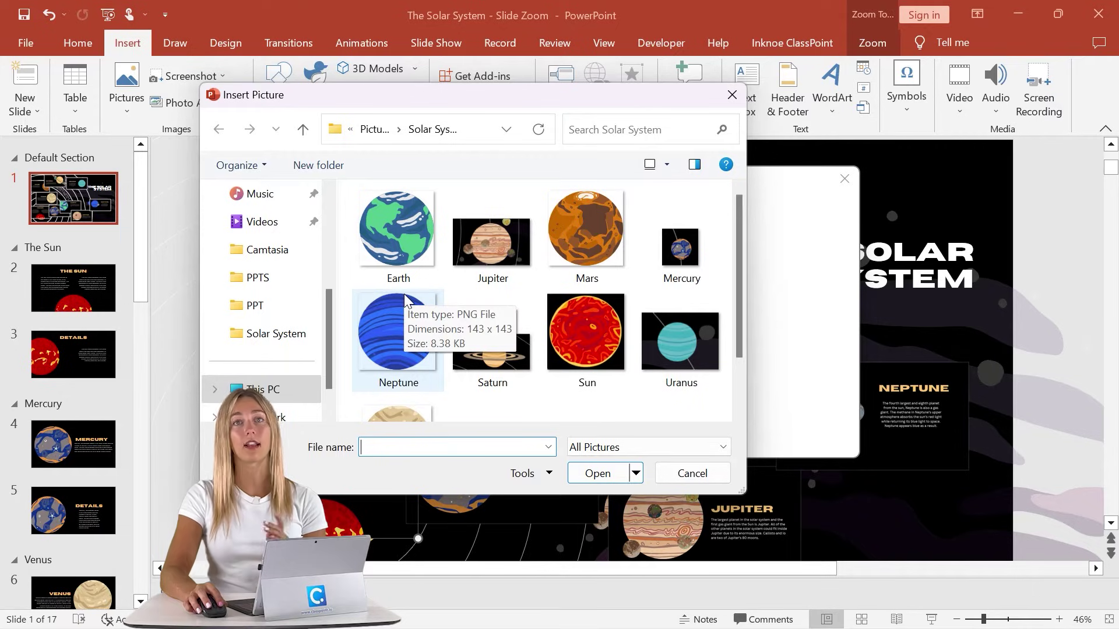
pyautogui.click(582, 309)
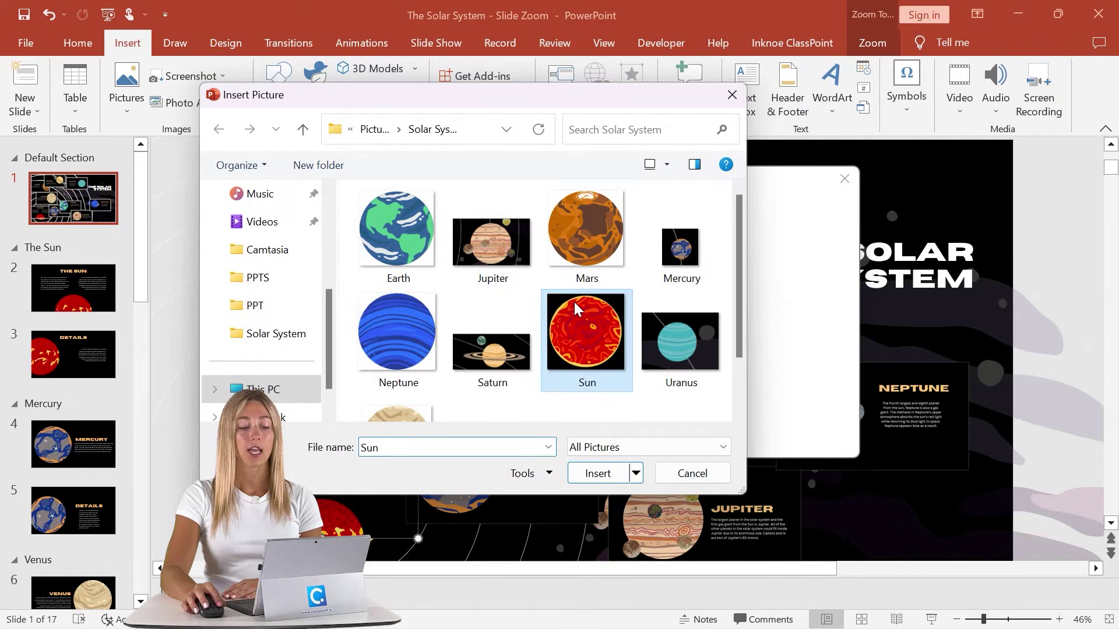
pyautogui.click(595, 474)
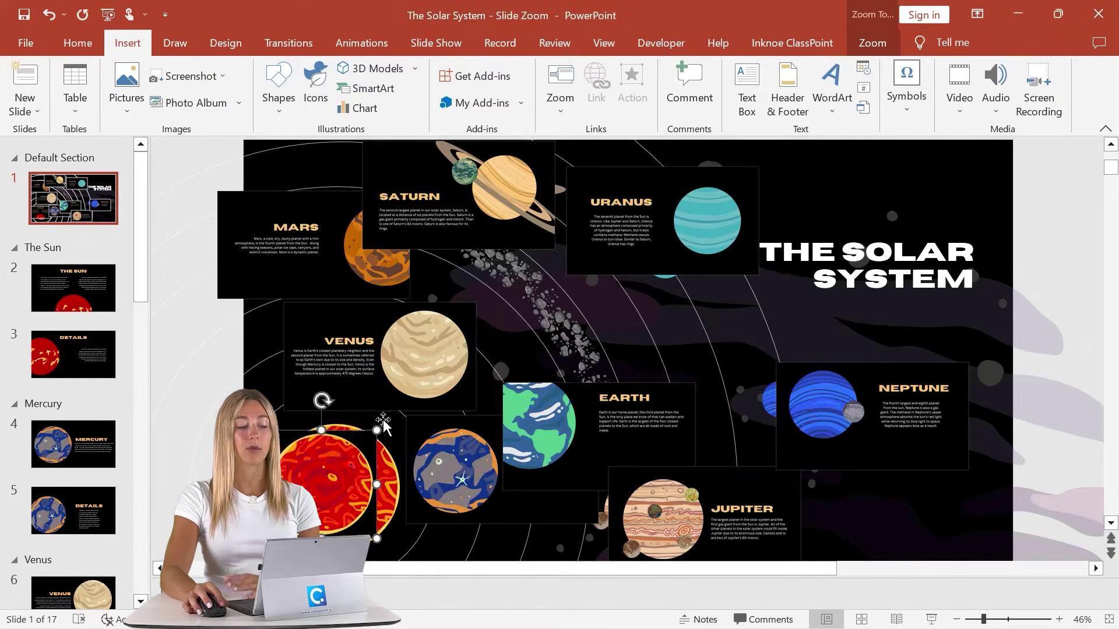
pyautogui.moveTo(329, 481); pyautogui.dragTo(345, 472)
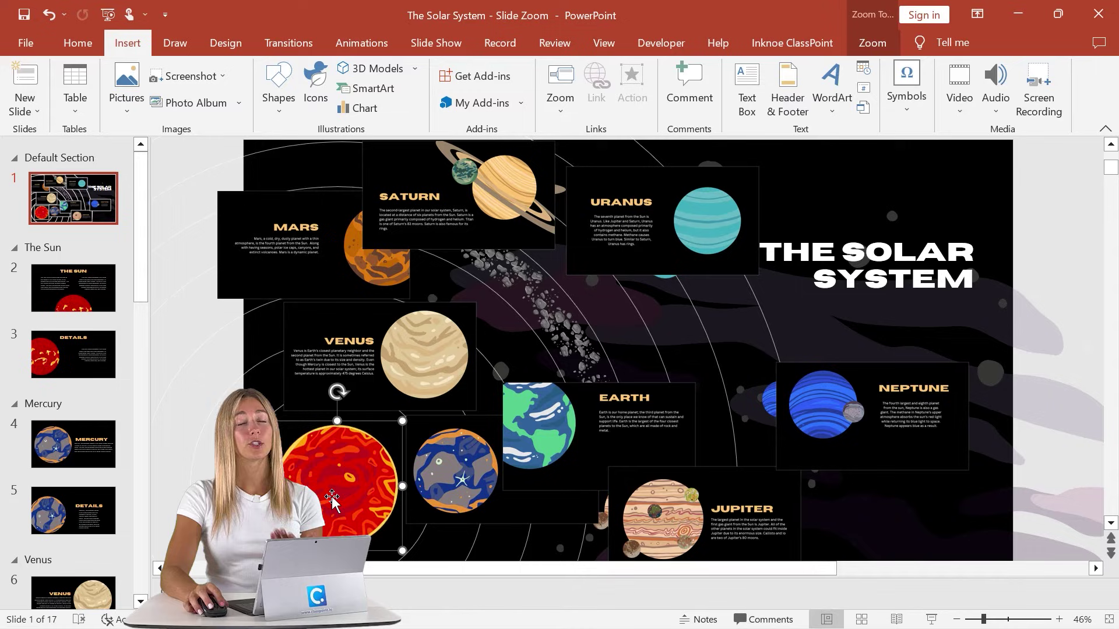
# Step: Move the Venus zoom down and left so it sits above the Sun
pyautogui.click(418, 370)
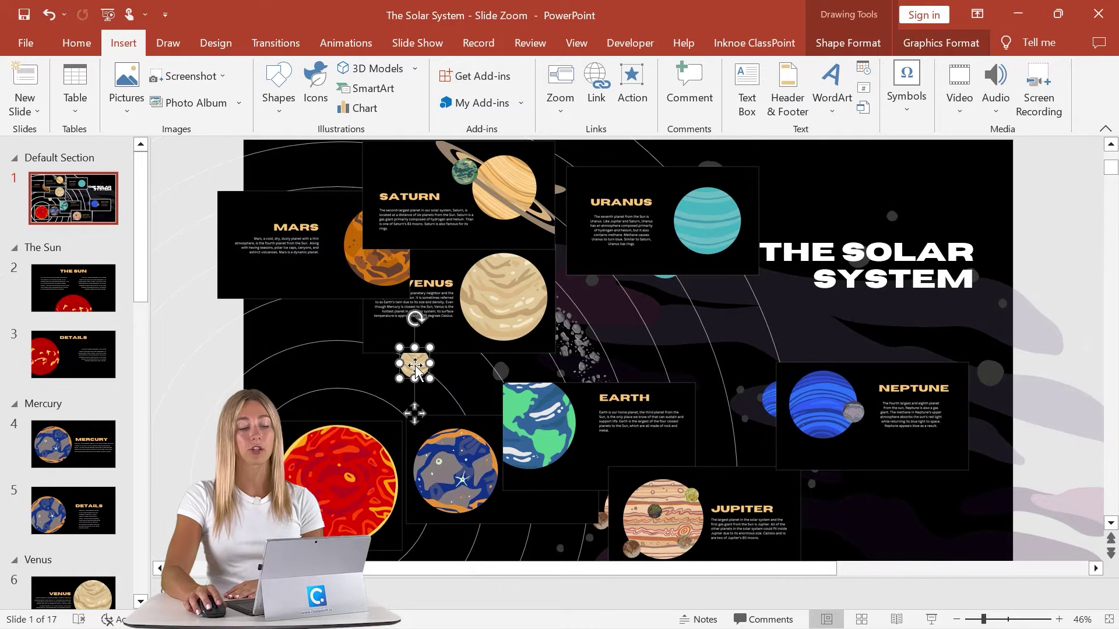
pyautogui.rightClick(415, 365)
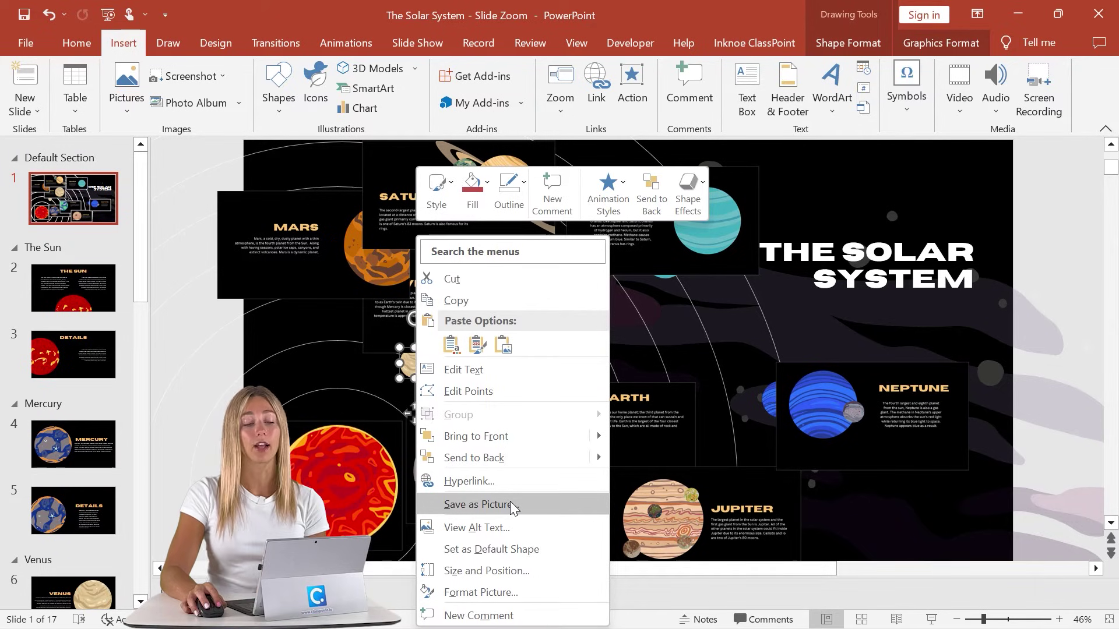
pyautogui.click(492, 305)
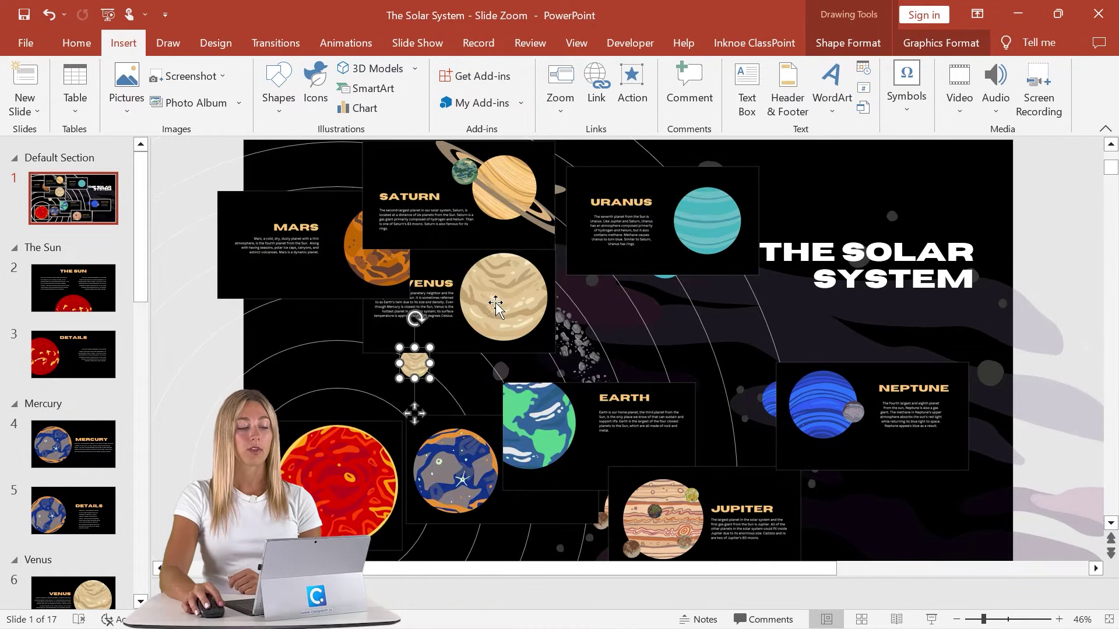
pyautogui.moveTo(492, 305); pyautogui.dragTo(414, 376)
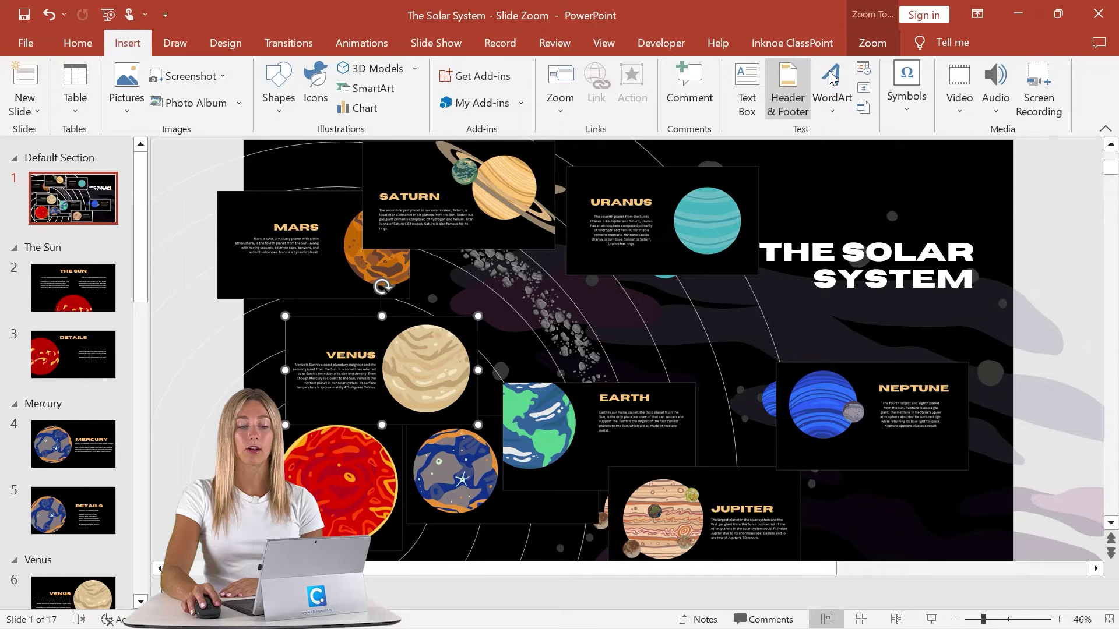
# Step: Change the Venus zoom's image to a picture chosen from a file
pyautogui.click(864, 49)
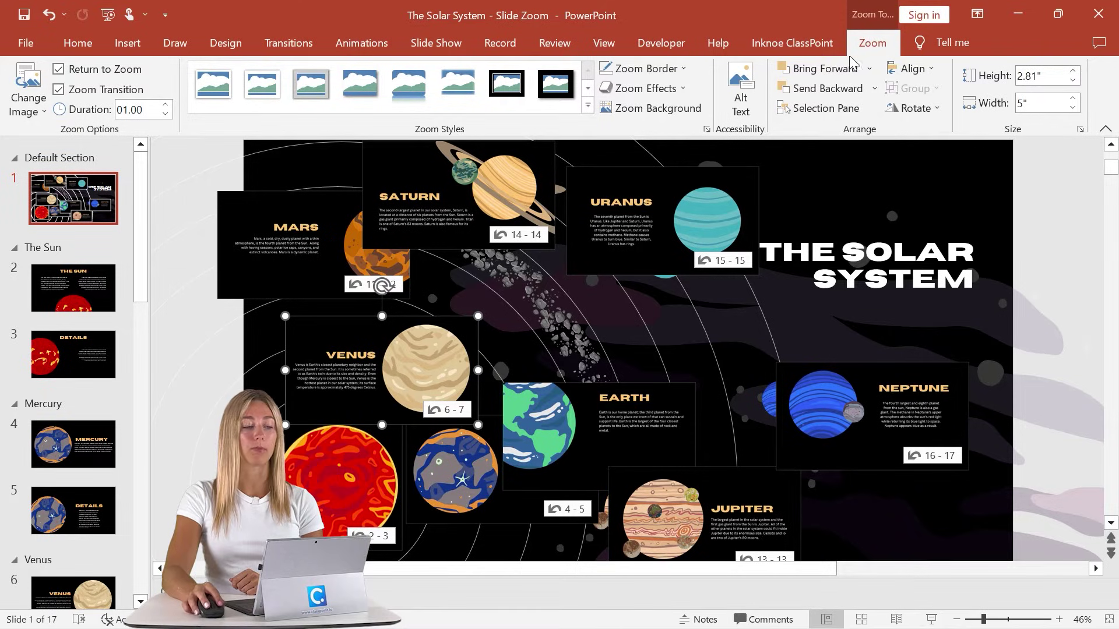
pyautogui.click(36, 87)
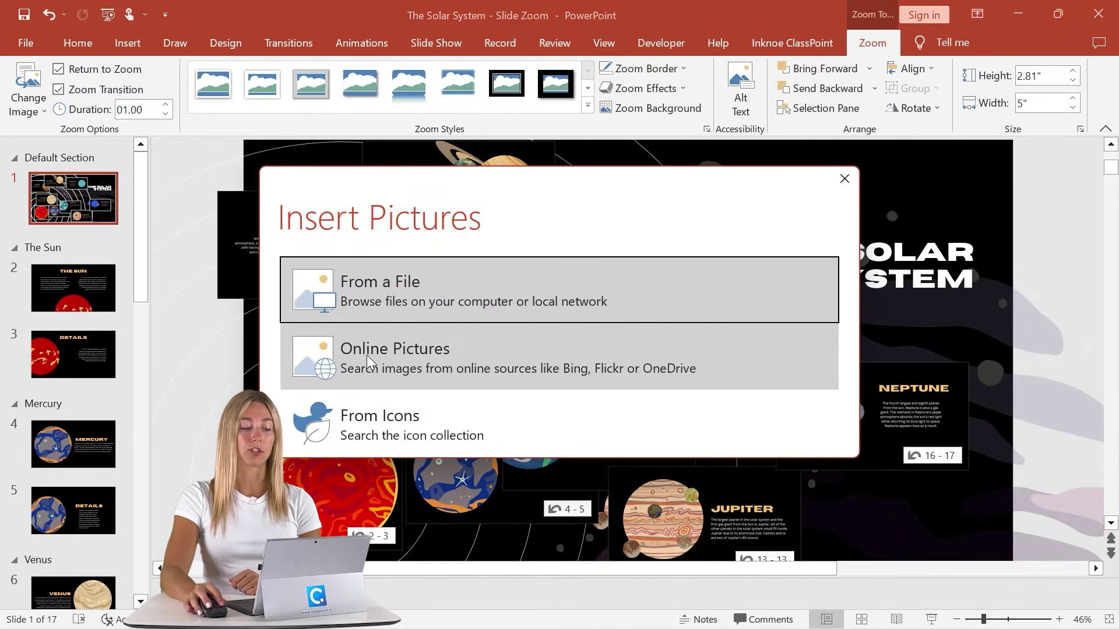
pyautogui.click(390, 282)
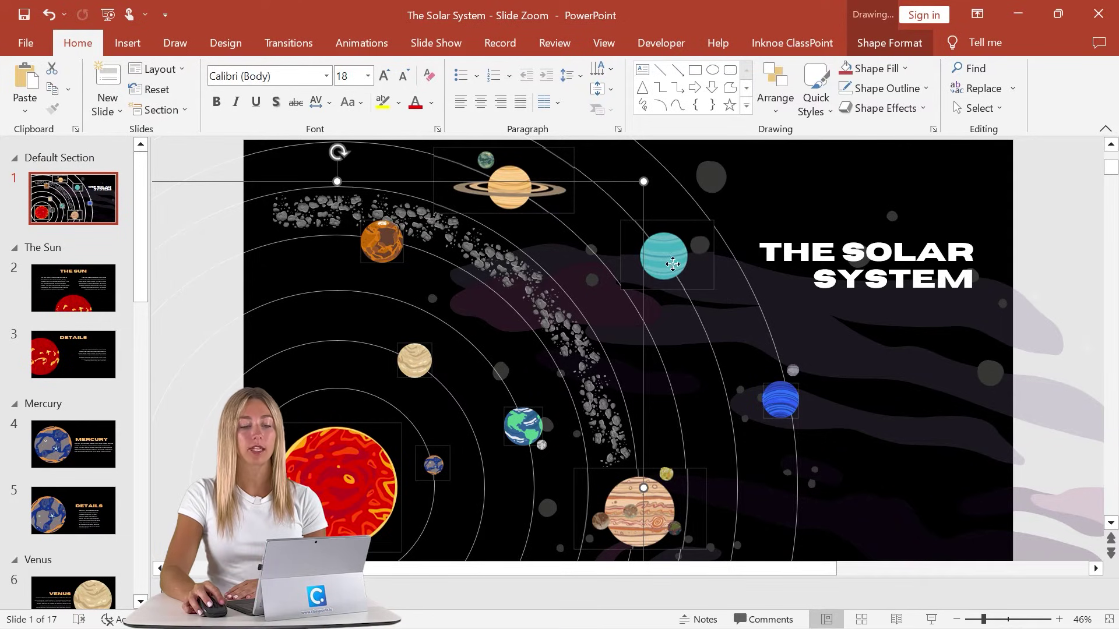
# Step: Set the Uranus zoom's border to No Outline
pyautogui.click(705, 279)
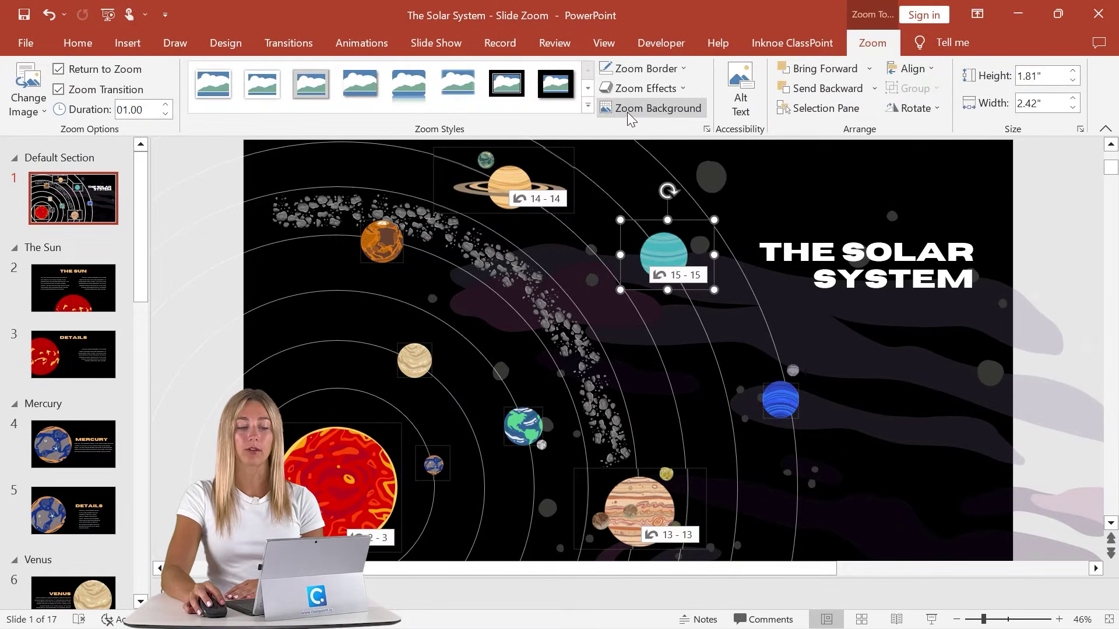
pyautogui.click(647, 68)
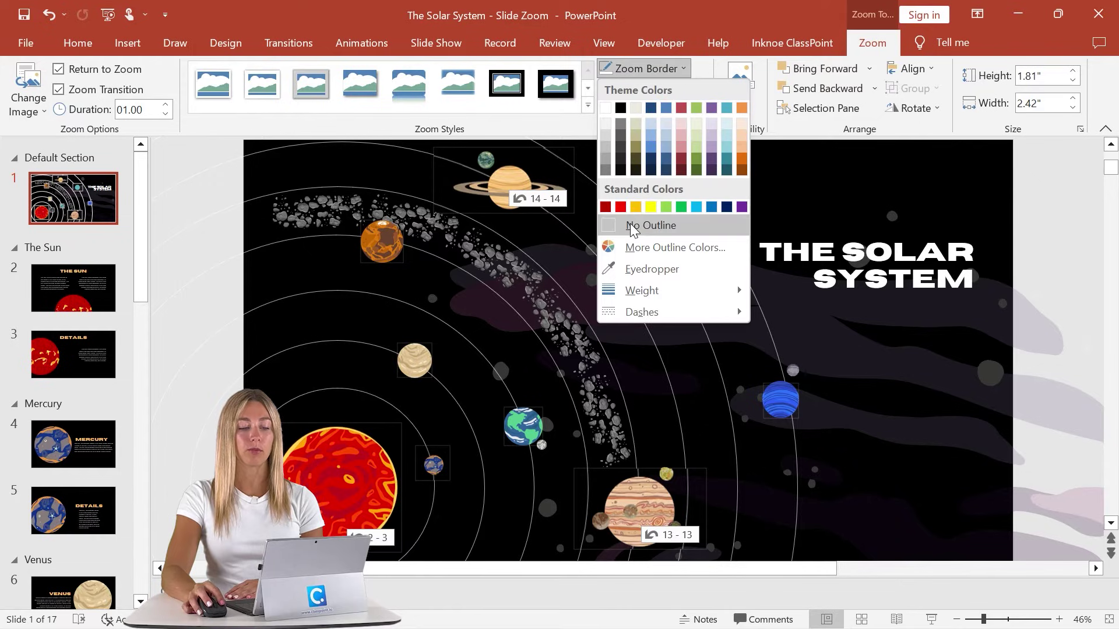
pyautogui.click(635, 225)
# Step: Remove the border from the Saturn, Mars, Venus, Earth, Mercury and remaining planet zooms
pyautogui.click(513, 186)
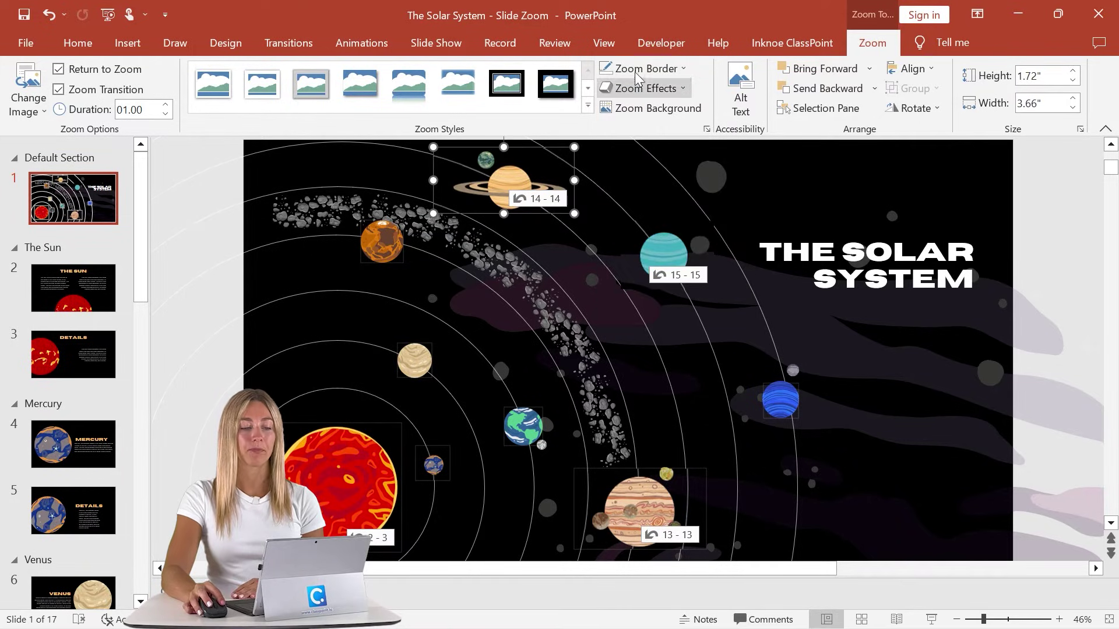
pyautogui.click(381, 241)
pyautogui.click(415, 360)
pyautogui.click(523, 426)
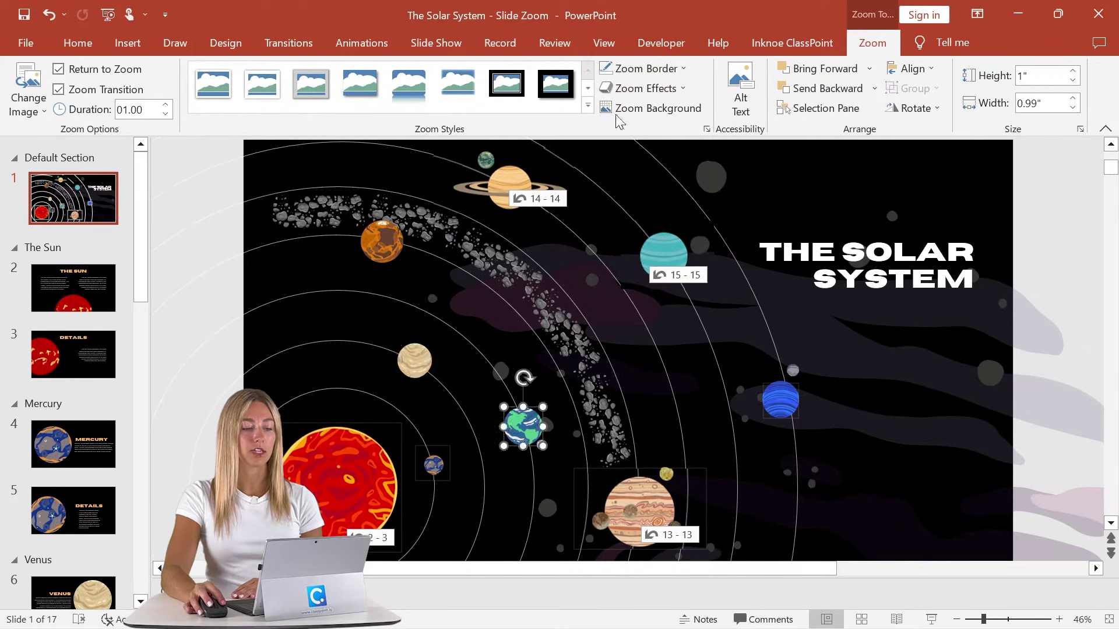
pyautogui.click(433, 465)
pyautogui.press('Tab')
pyautogui.press('Tab')
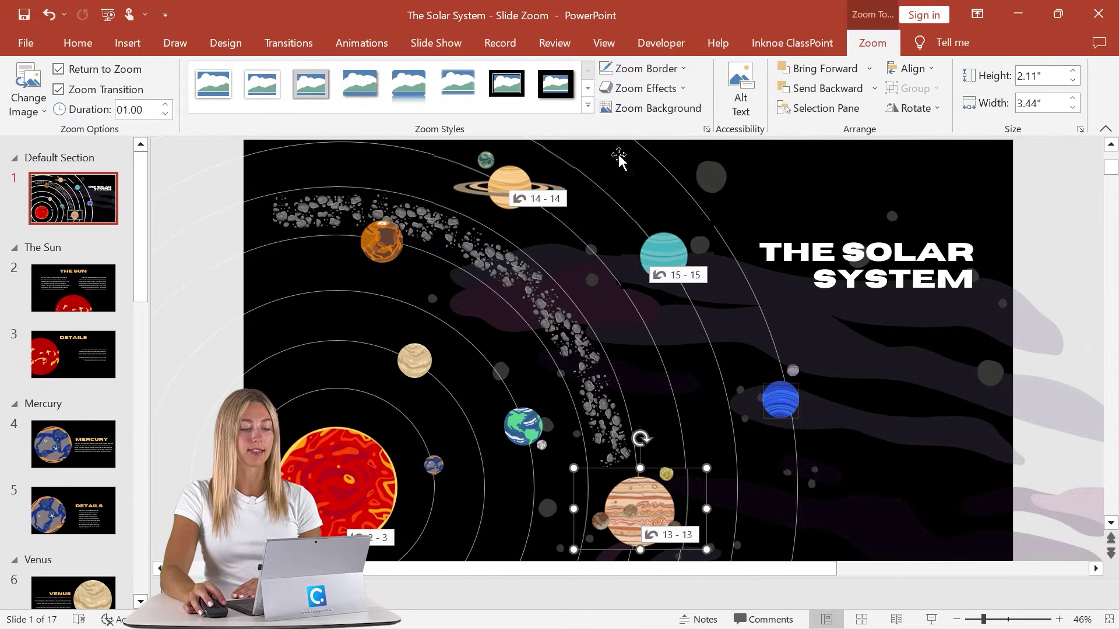
pyautogui.click(779, 402)
pyautogui.hotkey('ctrl', 'z')
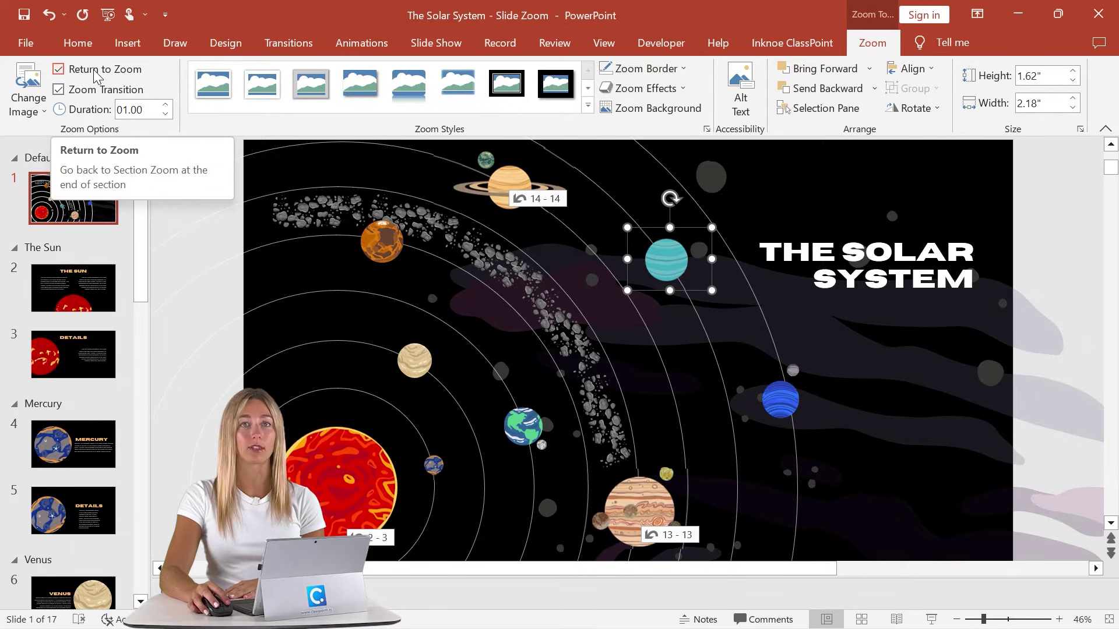
pyautogui.click(931, 620)
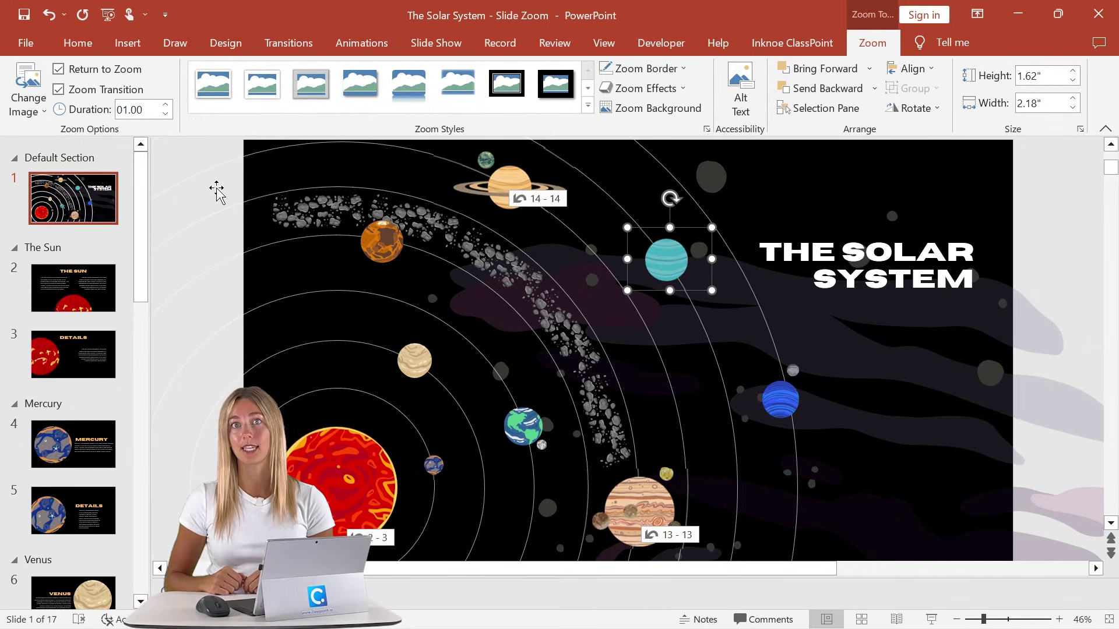
# Step: Insert a Summary Zoom built from the first slides of the Sun and eight planet sections
pyautogui.click(127, 43)
pyautogui.click(572, 116)
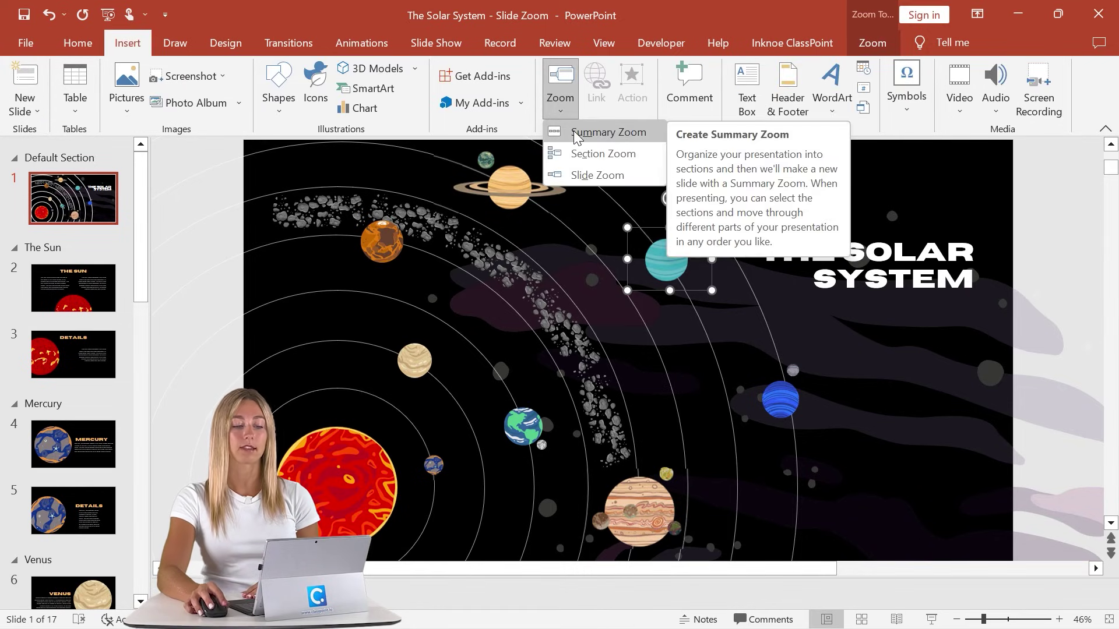
pyautogui.click(579, 135)
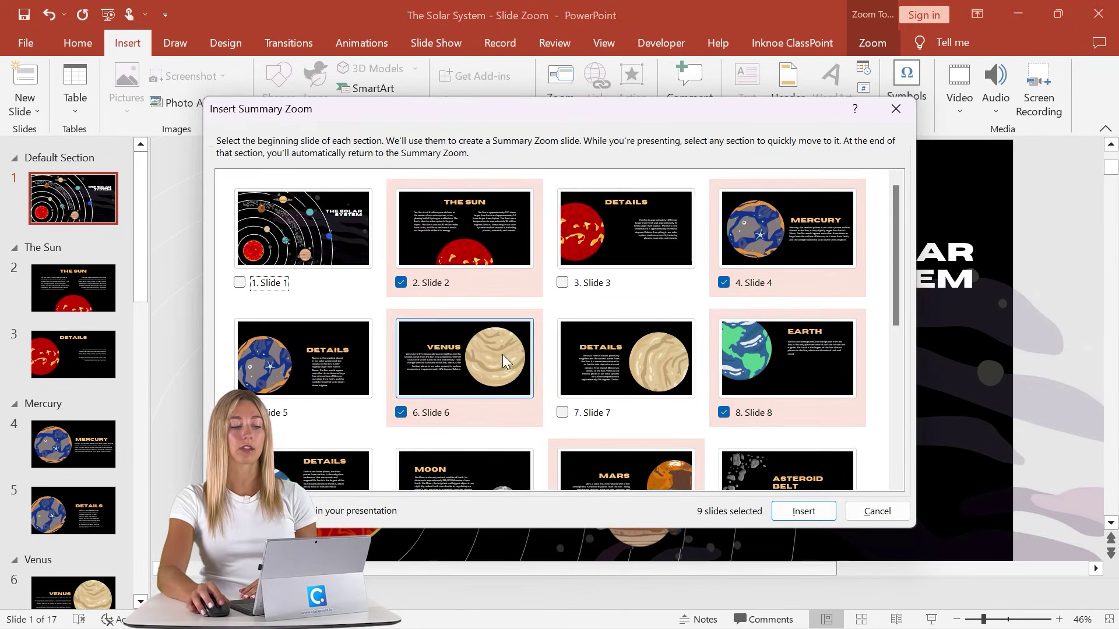
pyautogui.scroll(-3, 373, 419)
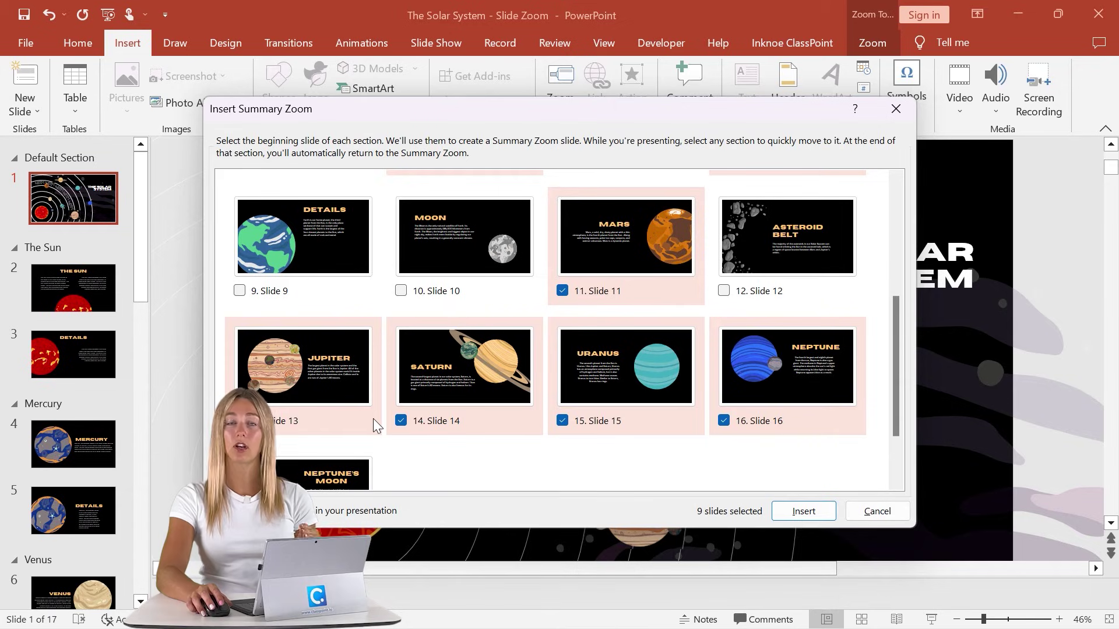
pyautogui.click(811, 513)
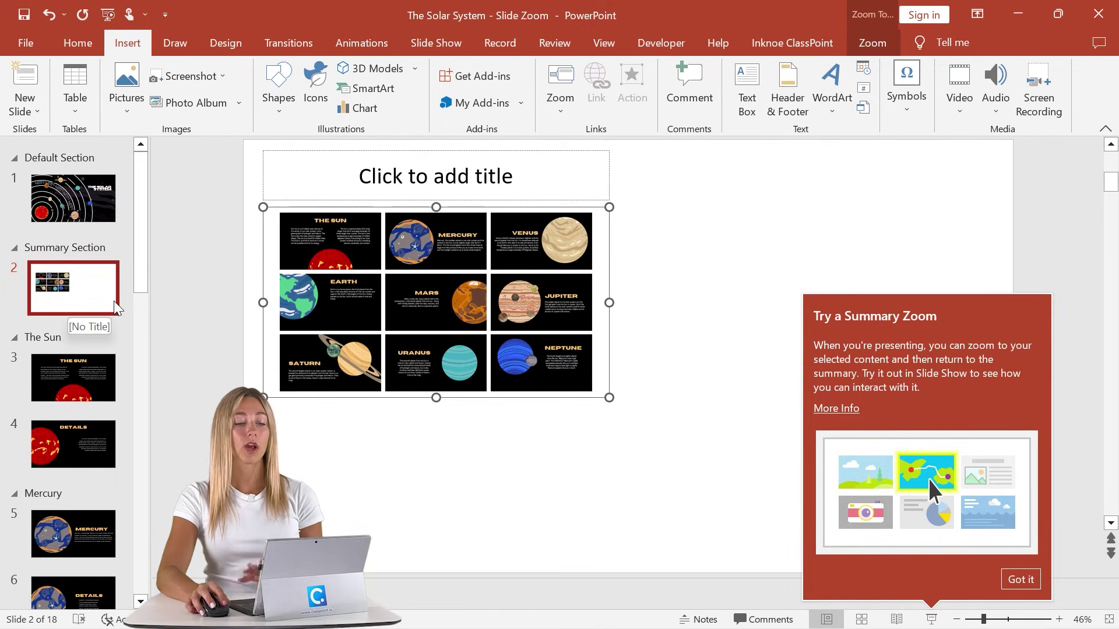
# Step: Dismiss the zoom tip and review the summary's included sections without making changes
pyautogui.click(866, 43)
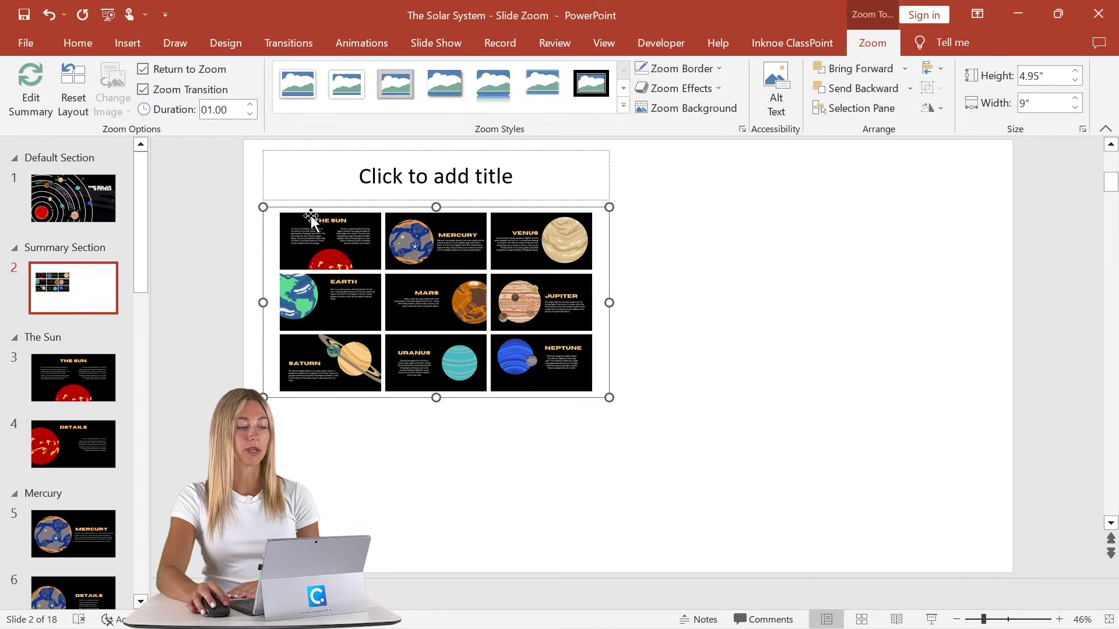
pyautogui.click(54, 98)
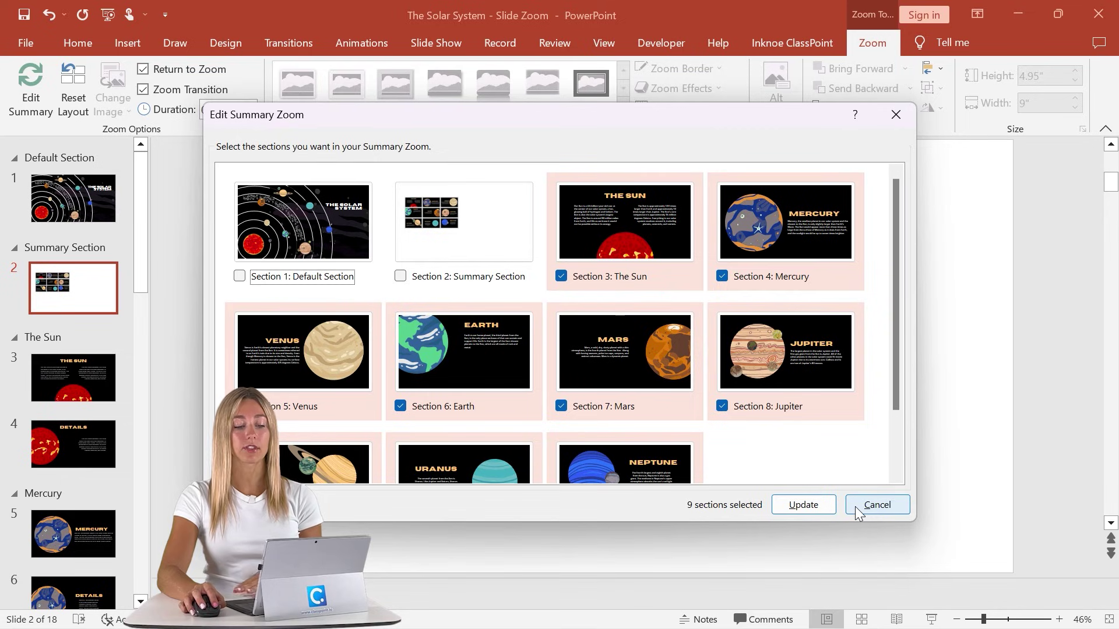
pyautogui.click(890, 503)
pyautogui.click(745, 376)
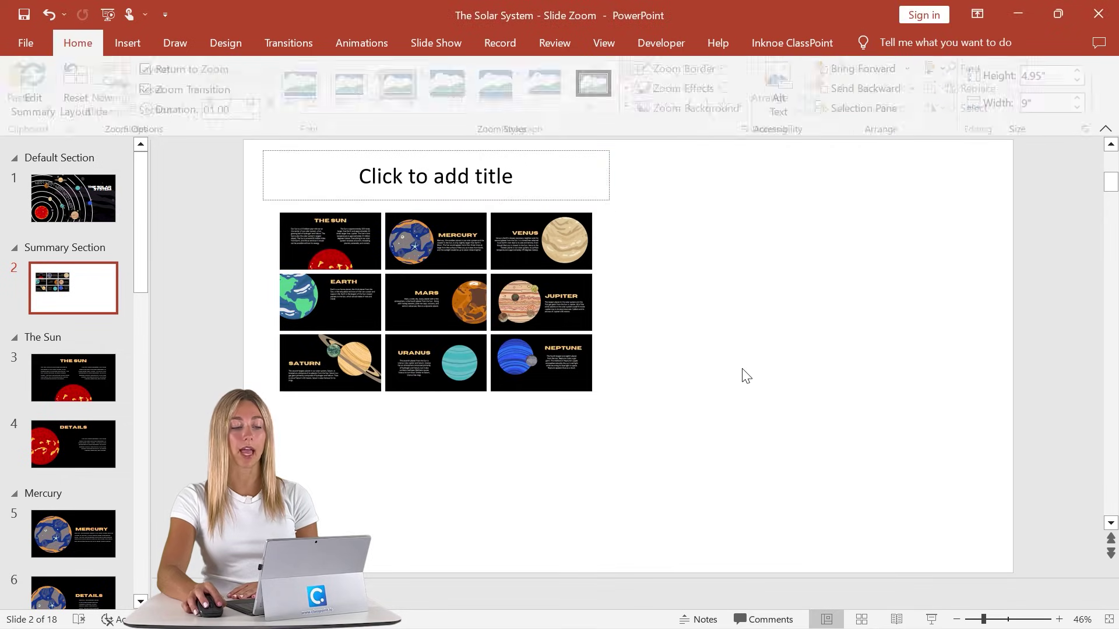
# Step: Nudge the Venus, Jupiter and Mercury tiles and enlarge the zoom grid to 8.5" by 15.46"
pyautogui.click(536, 242)
pyautogui.moveTo(536, 242); pyautogui.dragTo(605, 215)
pyautogui.moveTo(553, 291); pyautogui.dragTo(563, 291)
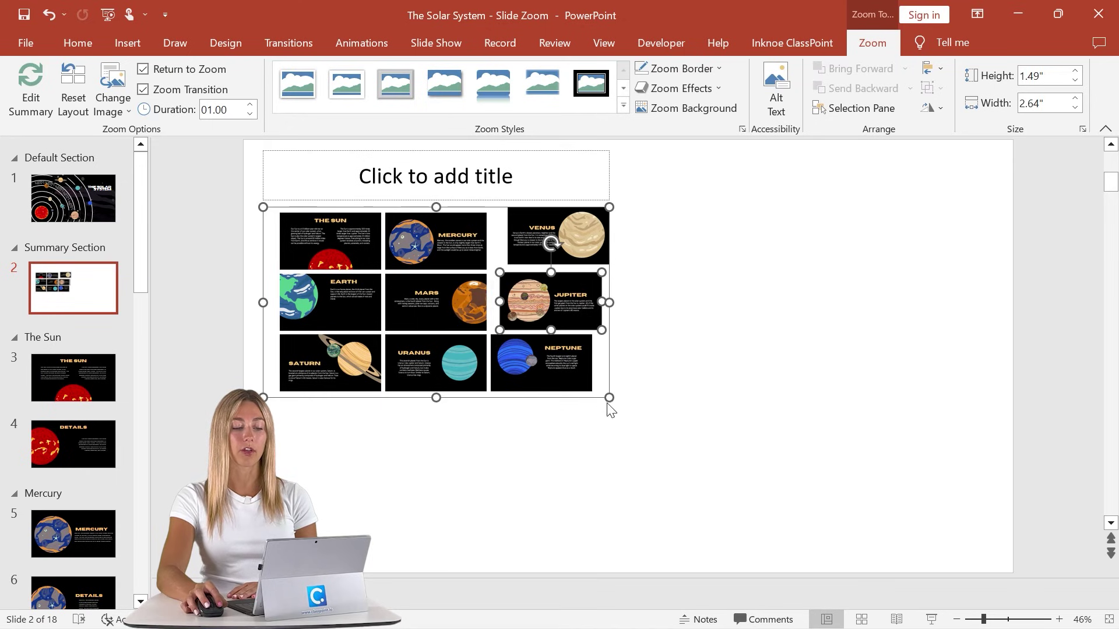
pyautogui.moveTo(609, 397); pyautogui.dragTo(812, 478)
pyautogui.moveTo(543, 274); pyautogui.dragTo(543, 265)
pyautogui.moveTo(258, 205); pyautogui.dragTo(214, 180)
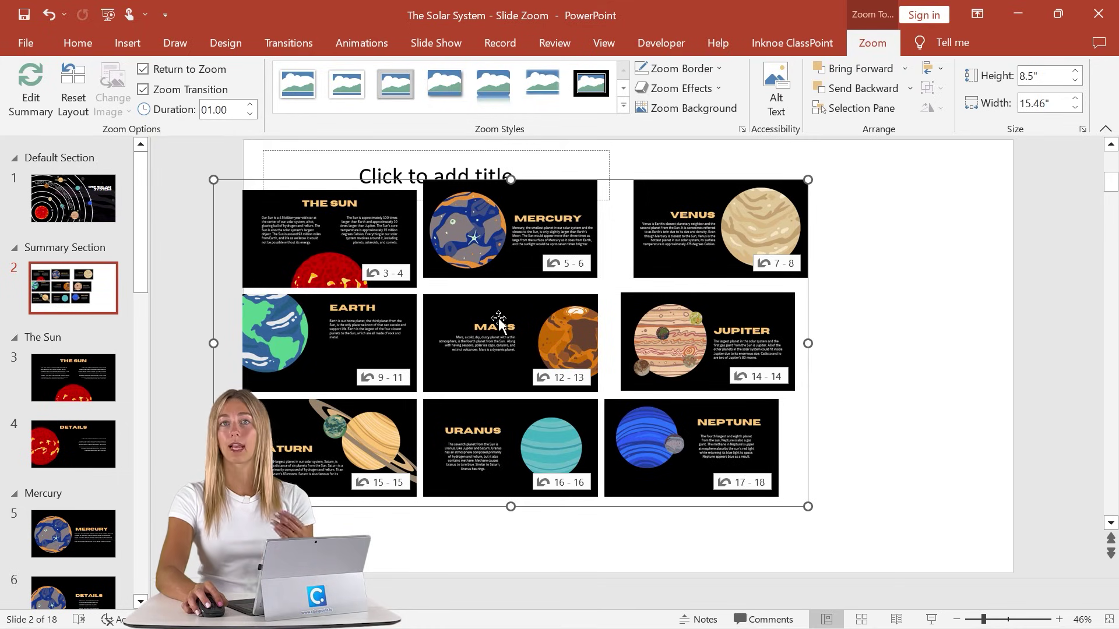
# Step: Reset the zoom tile layout and move the grid right and down beneath the title
pyautogui.click(73, 103)
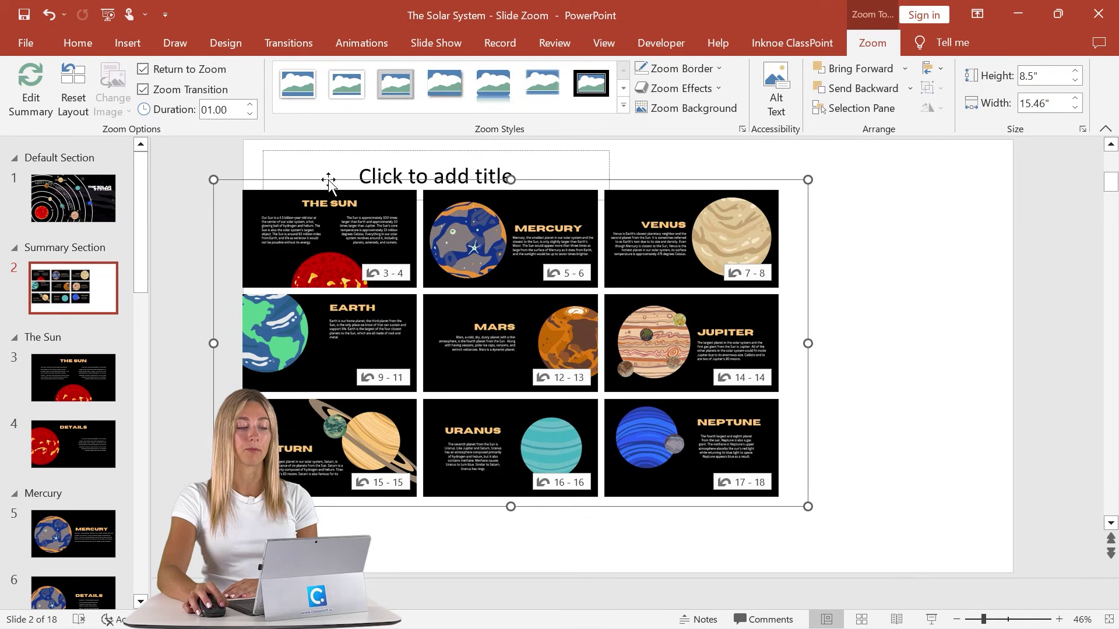
pyautogui.moveTo(328, 182); pyautogui.dragTo(452, 207)
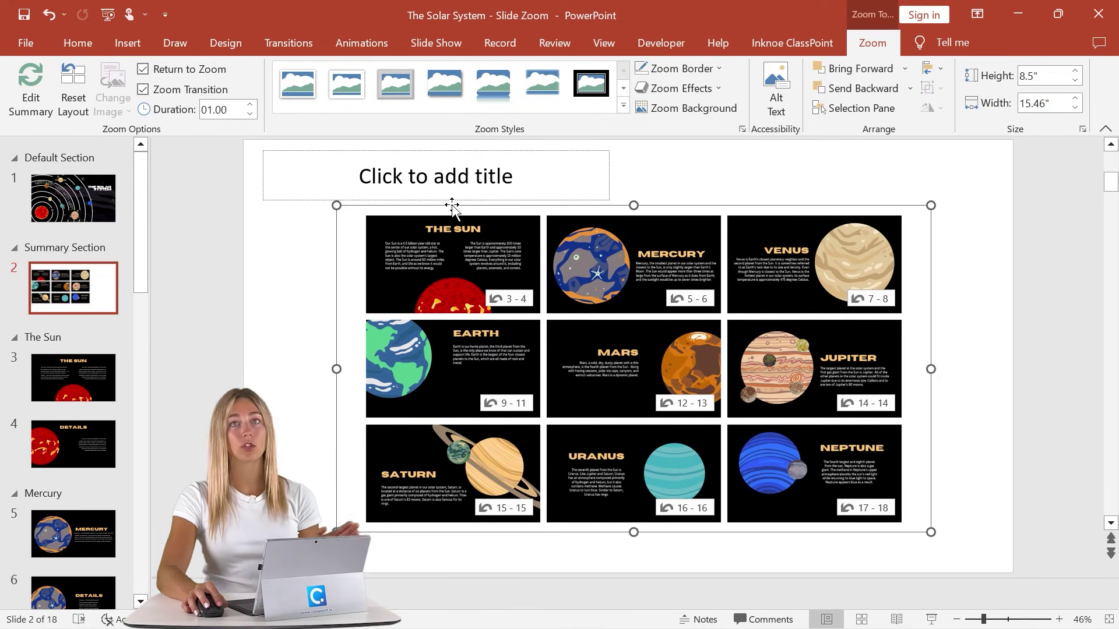